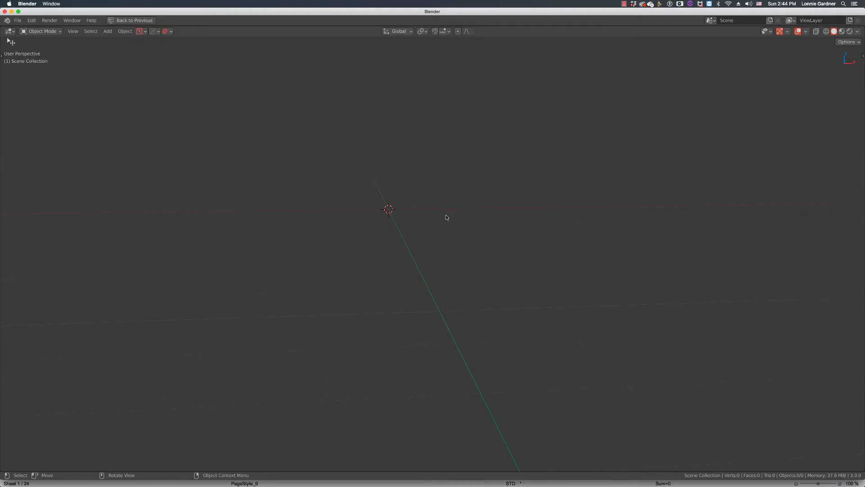
Step: Switch to Terminal and examine Blender's start-up log for how the decal and trim sheet libraries were registered
{"action": "key", "text": "super+Tab"}
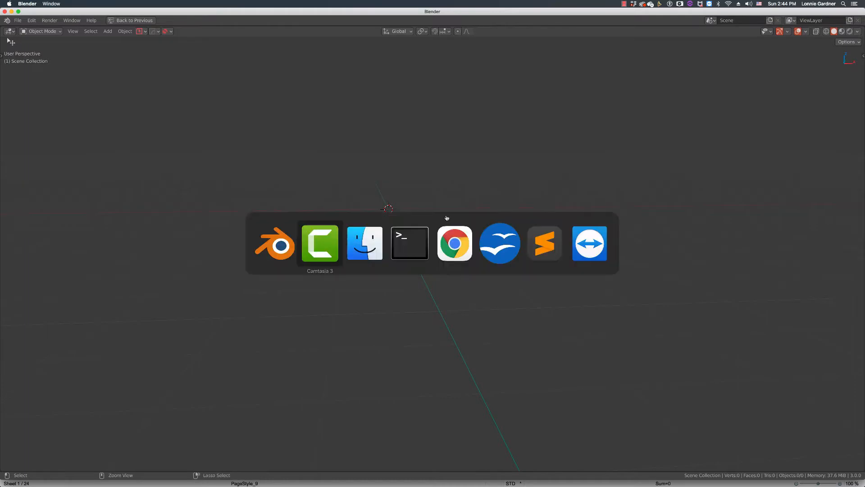
{"action": "key", "text": "super+Tab"}
{"action": "key", "text": "super+Tab"}
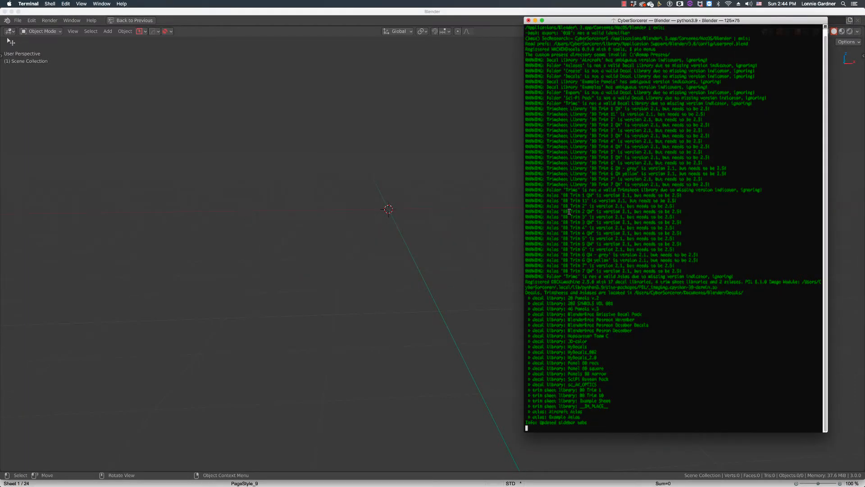
{"action": "left_click", "coordinate": [460, 188]}
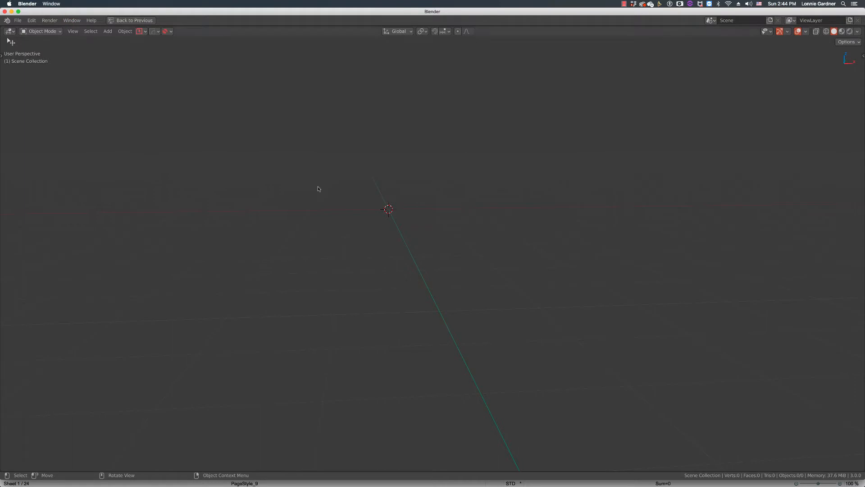
{"action": "left_click", "coordinate": [72, 21]}
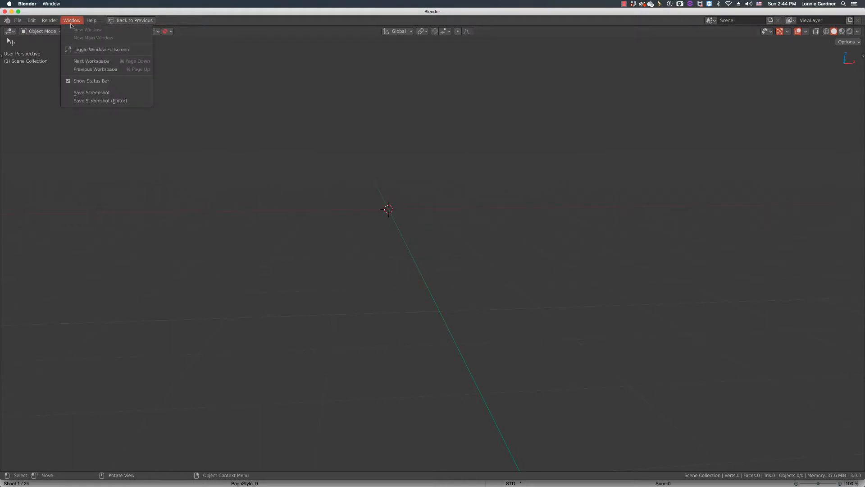
{"action": "left_click", "coordinate": [86, 117]}
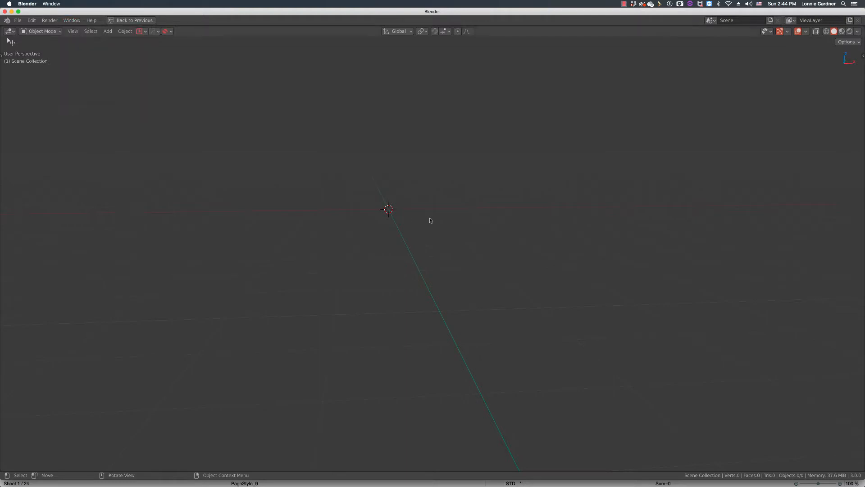
{"action": "key", "text": "super+Tab"}
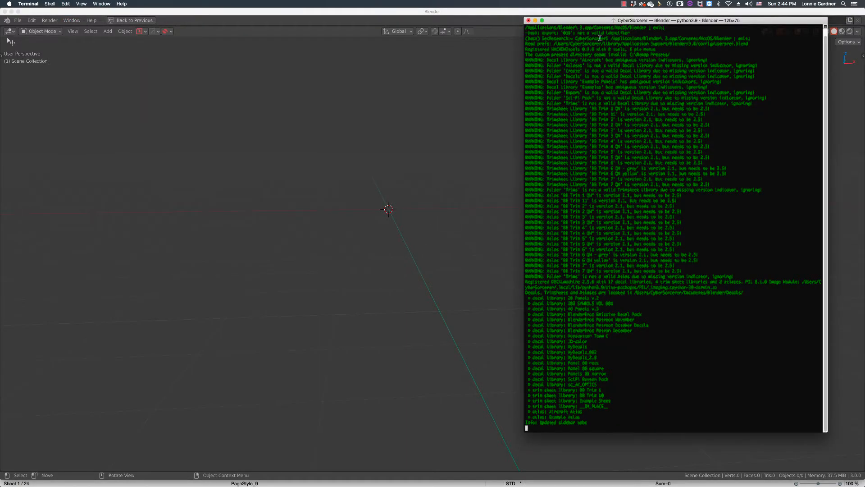
{"action": "left_click", "coordinate": [441, 232]}
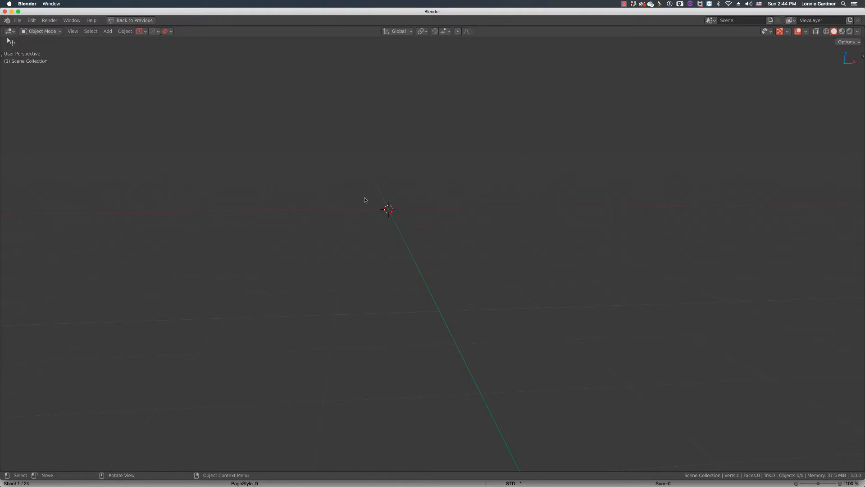
Step: Restore the maximized 3D viewport to the full Layout workspace
{"action": "key", "text": "ctrl+space"}
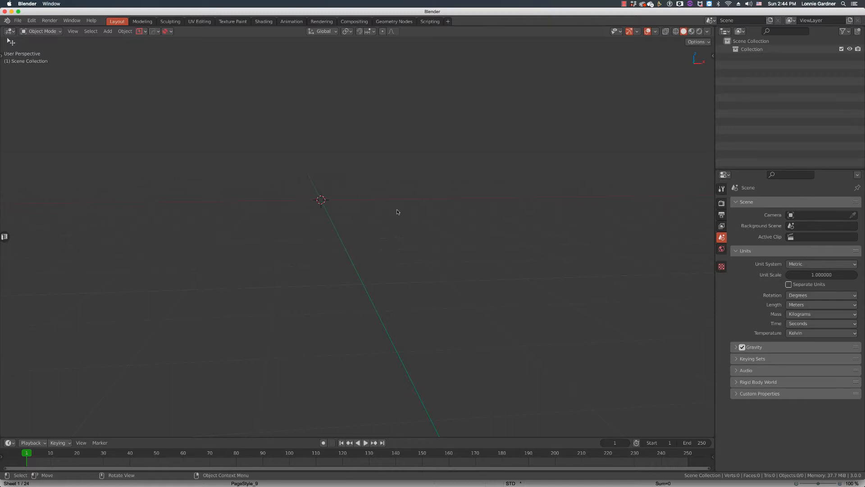
{"action": "middle_click_drag", "start_coordinate": [397, 211], "coordinate": [415, 213], "text": "shift"}
Step: Switch to Terminal again and read the version messages for the trim sheet libraries and atlases
{"action": "key", "text": "super+Tab"}
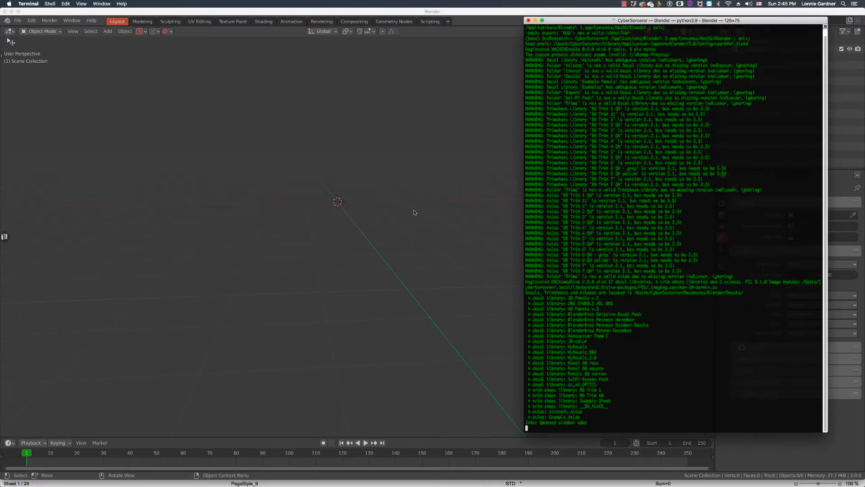
{"action": "key", "text": "super+Tab"}
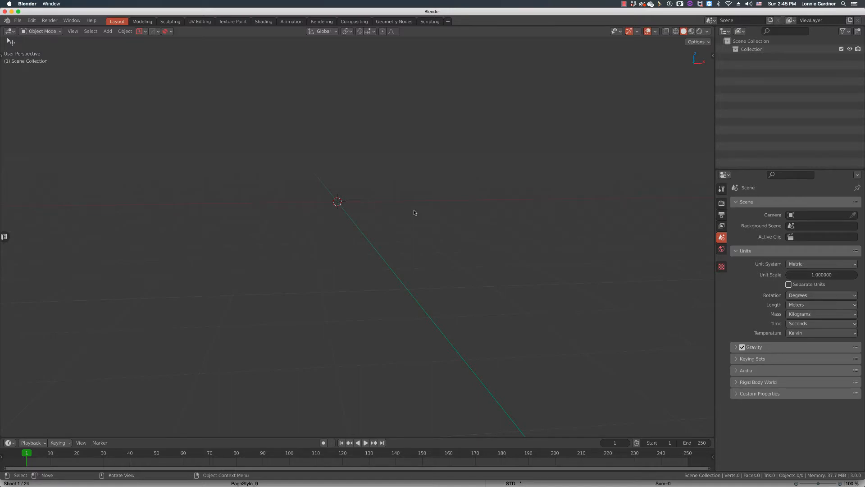
{"action": "key", "text": "super+Tab"}
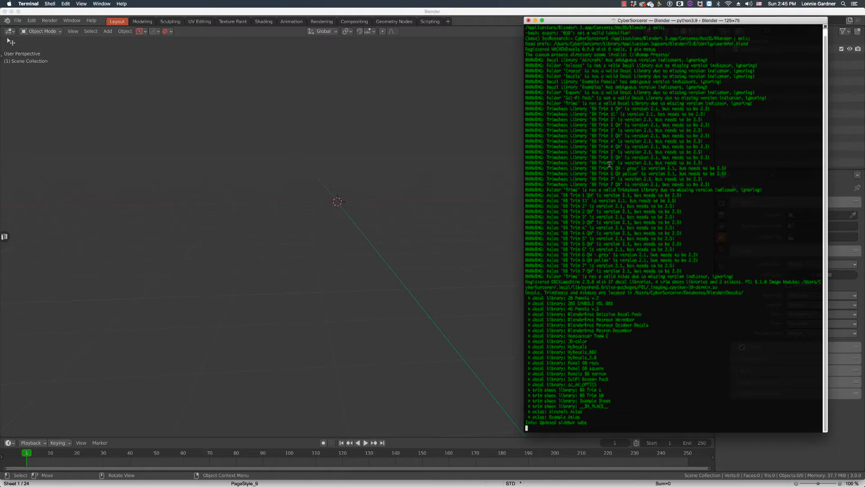
{"action": "left_click", "coordinate": [501, 146]}
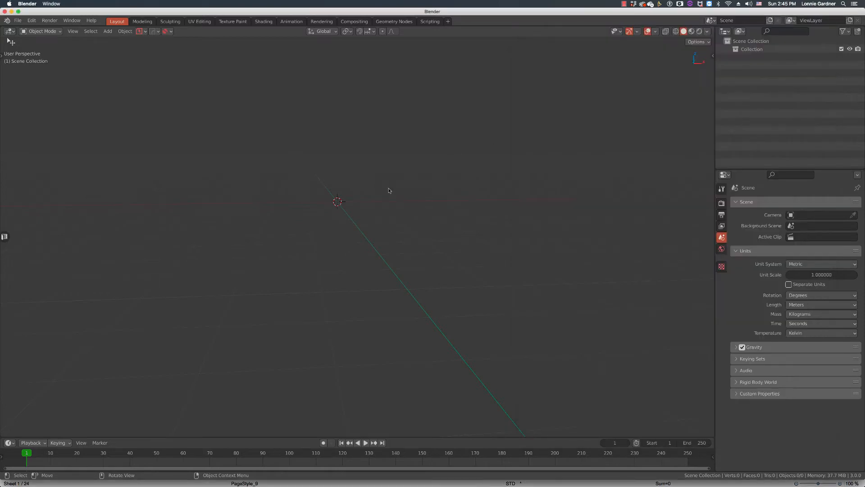
Step: Insert the BB Trim 1_008 decal into the scene from DECALmachine's BB Trim 1 trim sheet library
{"action": "key", "text": "d"}
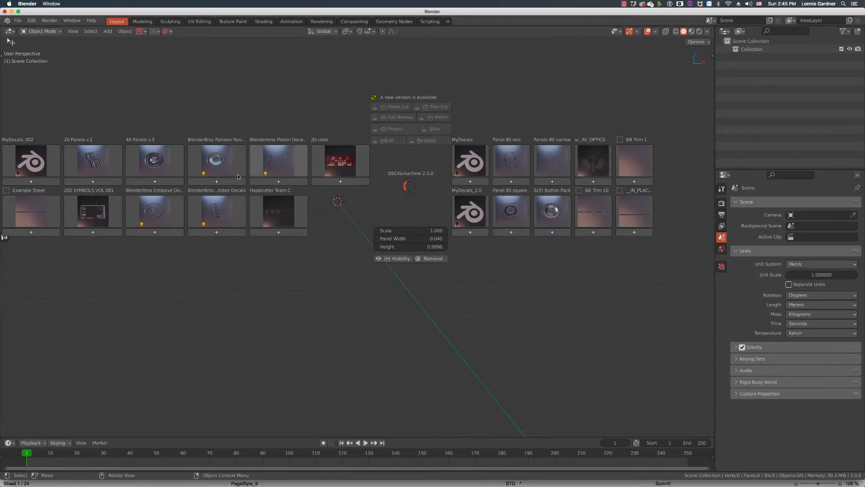
{"action": "mouse_move", "coordinate": [213, 154]}
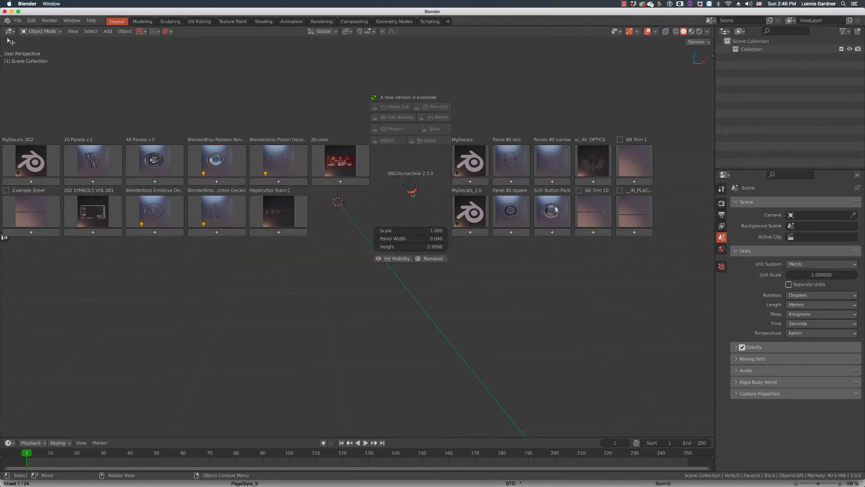
{"action": "left_click", "coordinate": [412, 189]}
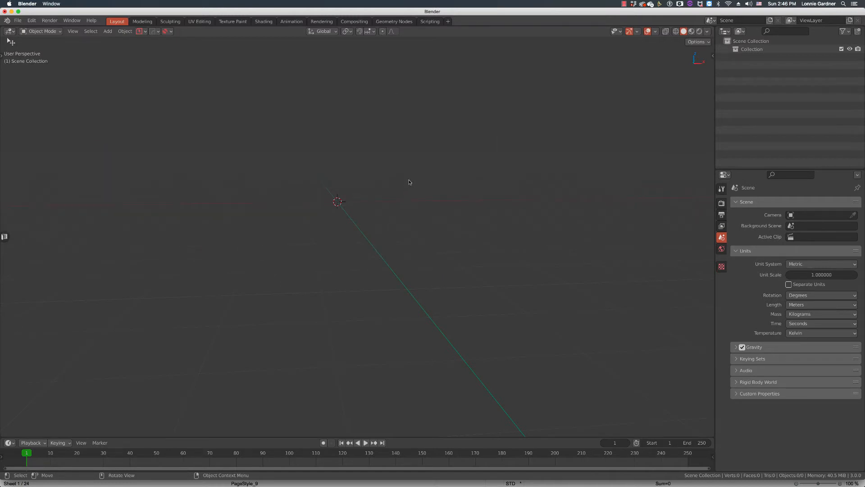
{"action": "key", "text": "d"}
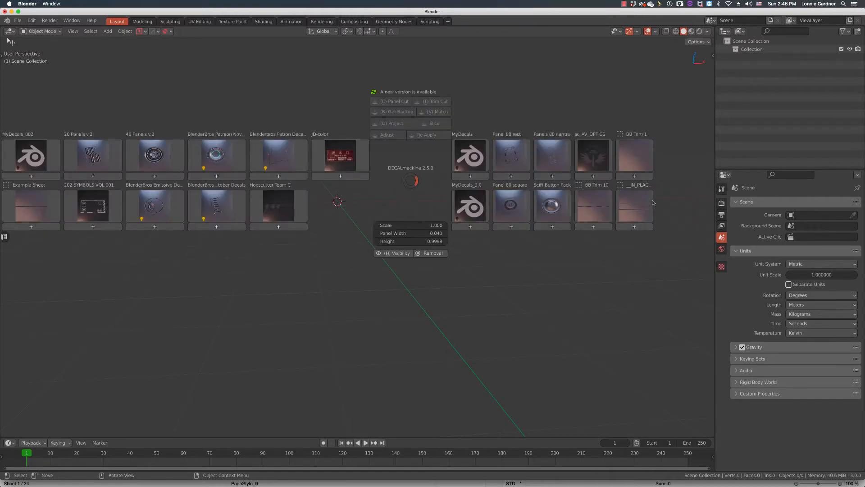
{"action": "left_click", "coordinate": [628, 156]}
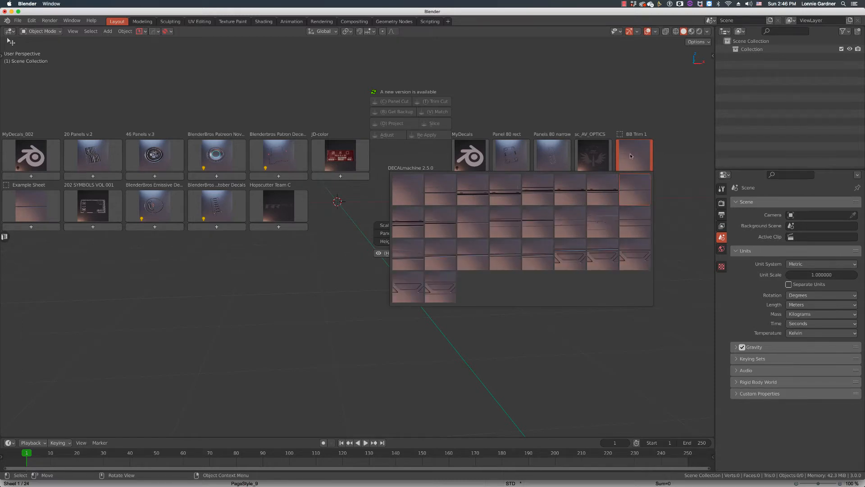
{"action": "left_click", "coordinate": [635, 189]}
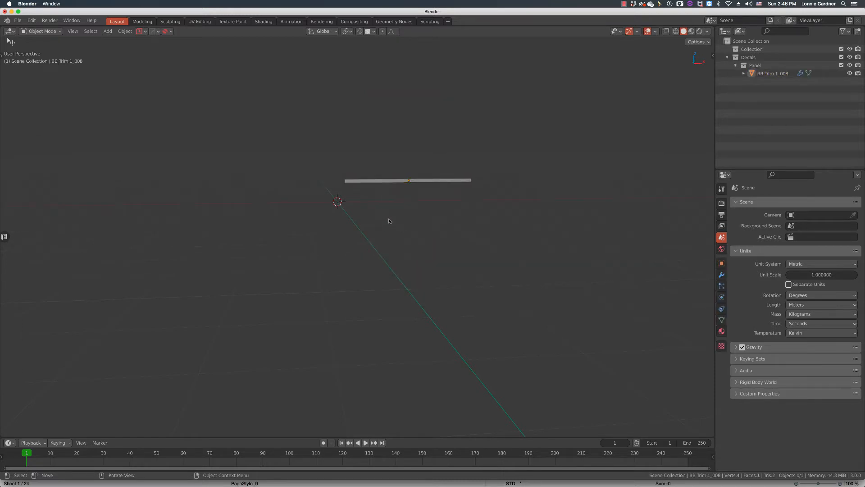
Step: Delete the inserted BB Trim 1_008 decal from the scene
{"action": "left_click", "coordinate": [424, 181]}
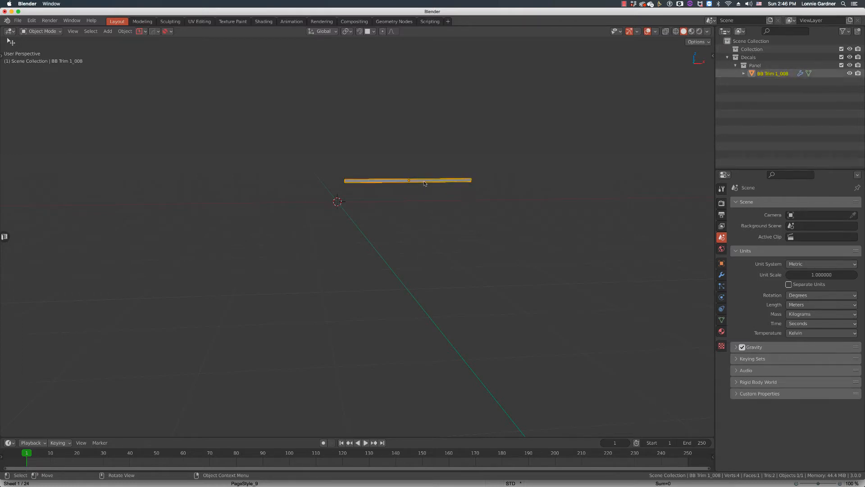
{"action": "key", "text": "x"}
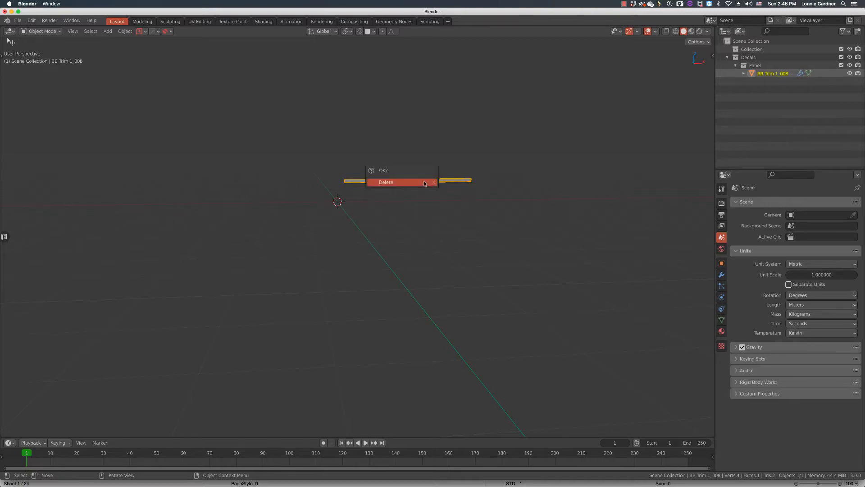
{"action": "left_click", "coordinate": [424, 182]}
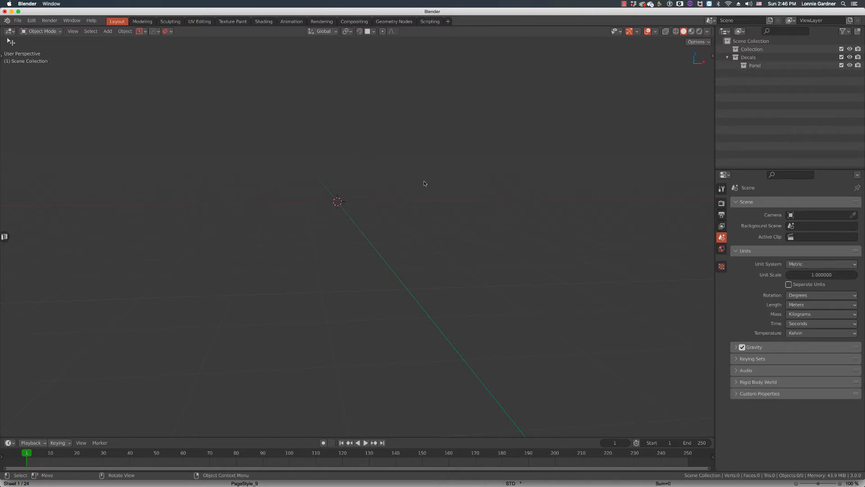
Step: Compare the libraries offered in DECALmachine with the registration messages in Terminal
{"action": "key", "text": "d"}
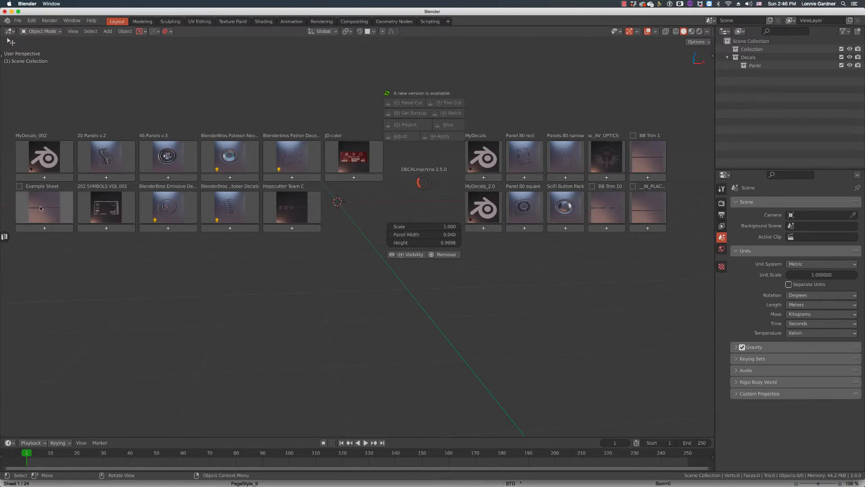
{"action": "left_click", "coordinate": [424, 183]}
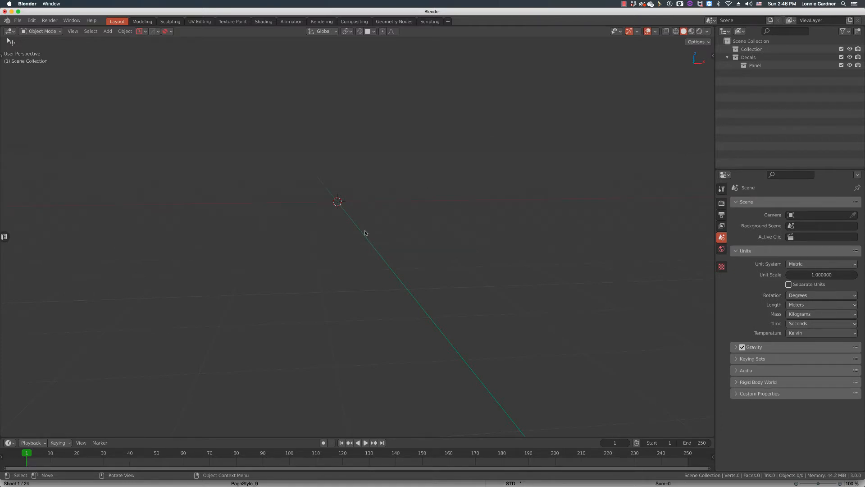
{"action": "key", "text": "super+Tab"}
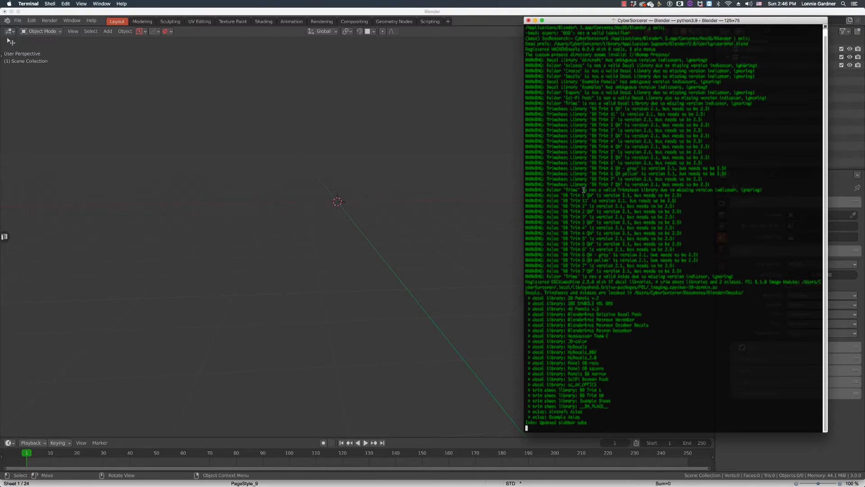
{"action": "left_click", "coordinate": [377, 174]}
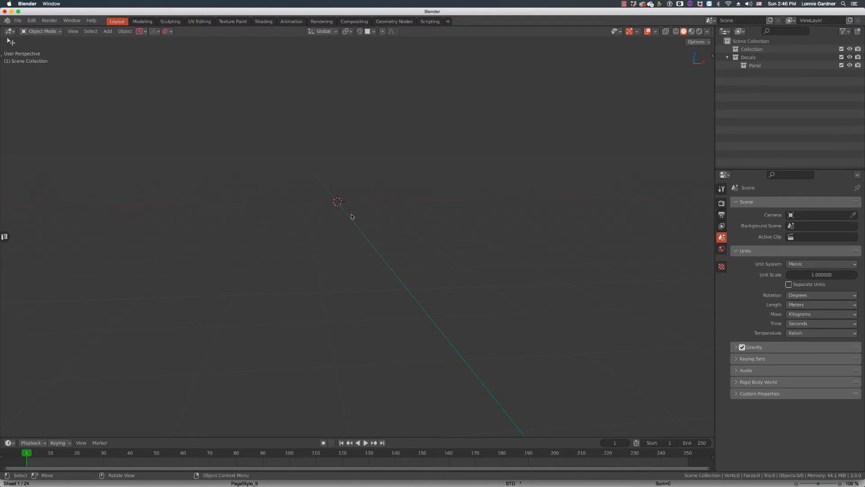
Step: Browse the decals of the 46 Panels v.3 and Blenderbros libraries in DECALmachine without inserting any
{"action": "key", "text": "d"}
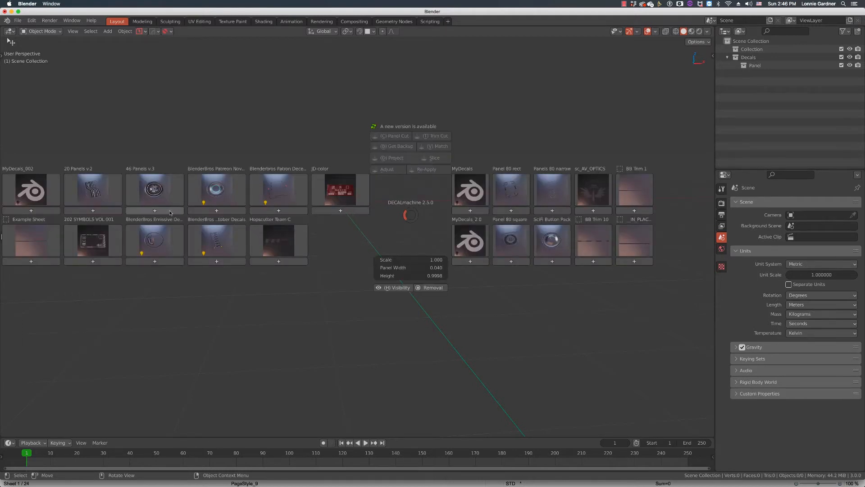
{"action": "left_click", "coordinate": [166, 190]}
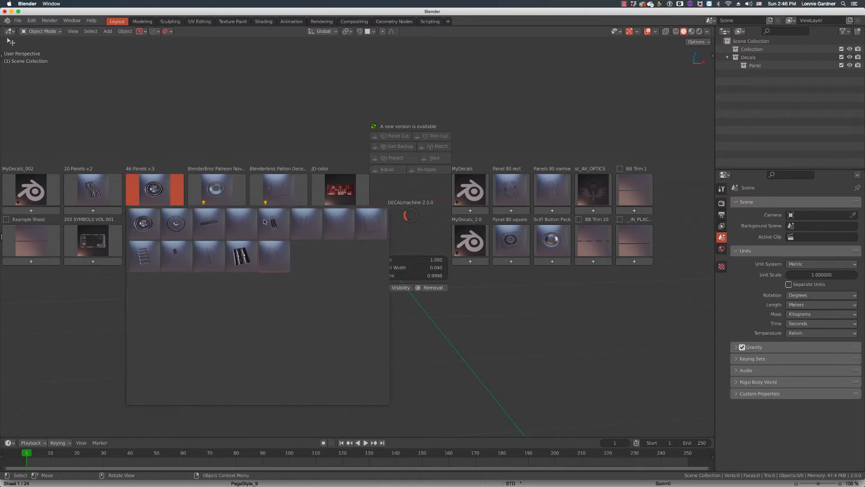
{"action": "left_click", "coordinate": [260, 189]}
{"action": "left_click", "coordinate": [162, 247]}
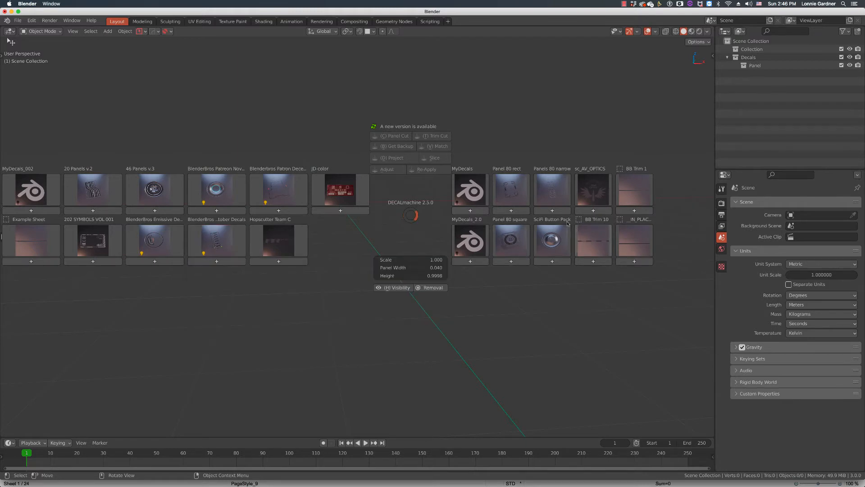
{"action": "left_click", "coordinate": [414, 215]}
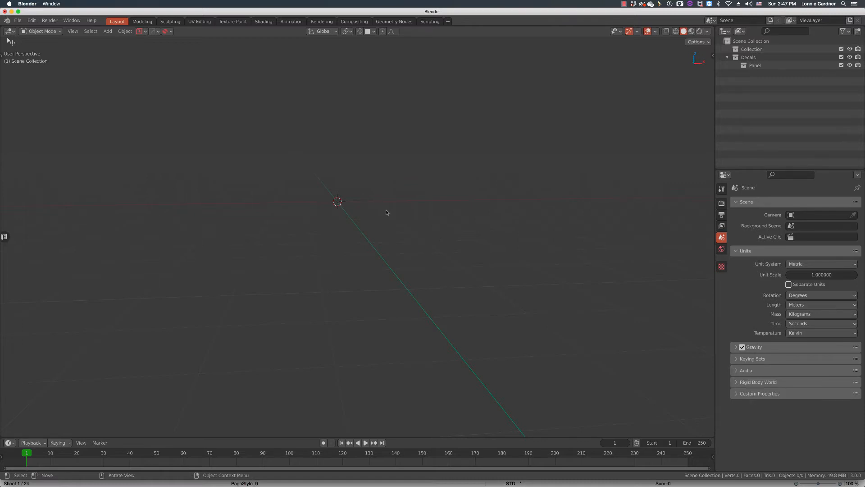
Step: Add a mesh cube at the 3D cursor in the scene origin
{"action": "middle_click_drag", "start_coordinate": [386, 211], "coordinate": [386, 210]}
{"action": "key", "text": "shift+a"}
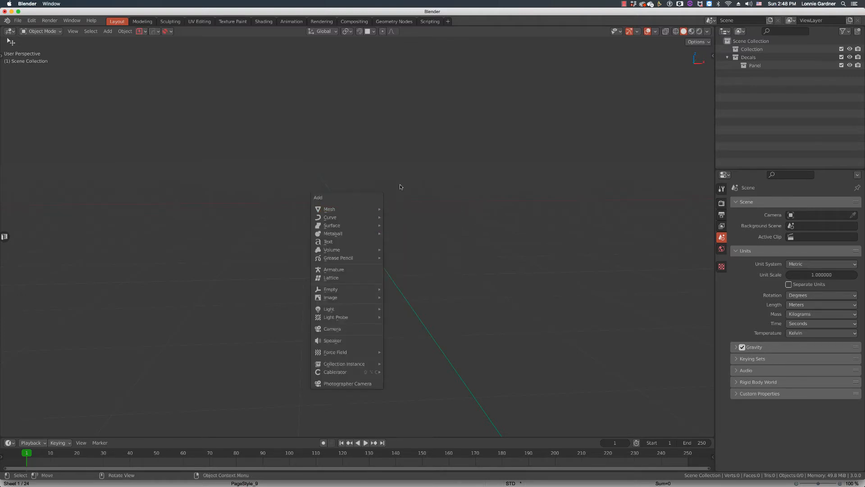
{"action": "mouse_move", "coordinate": [381, 212]}
{"action": "left_click", "coordinate": [399, 224]}
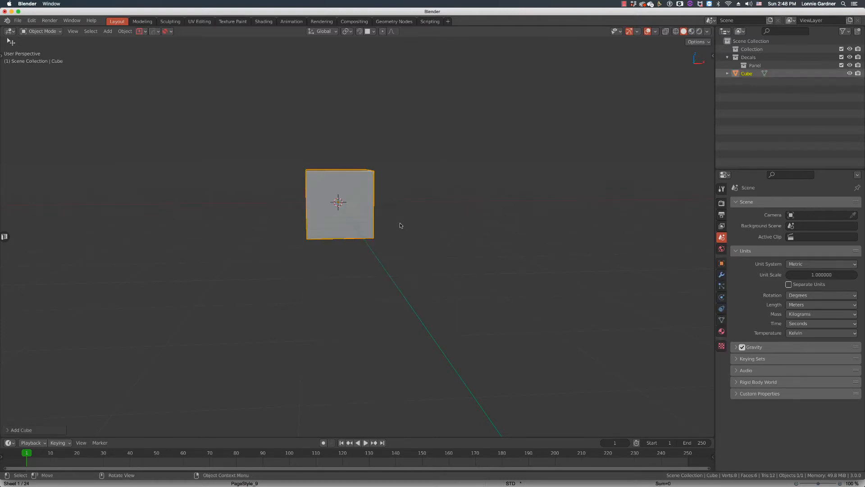
{"action": "mouse_move", "coordinate": [403, 223]}
{"action": "middle_mouse_down"}
{"action": "mouse_move", "coordinate": [423, 213]}
{"action": "mouse_move", "coordinate": [416, 219]}
{"action": "middle_mouse_up"}
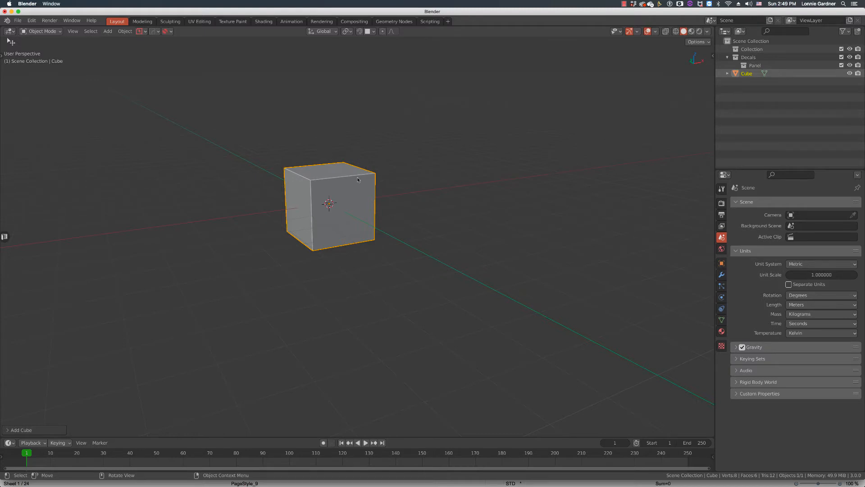
{"action": "scroll", "coordinate": [320, 180], "scroll_direction": "up", "scroll_amount": 5}
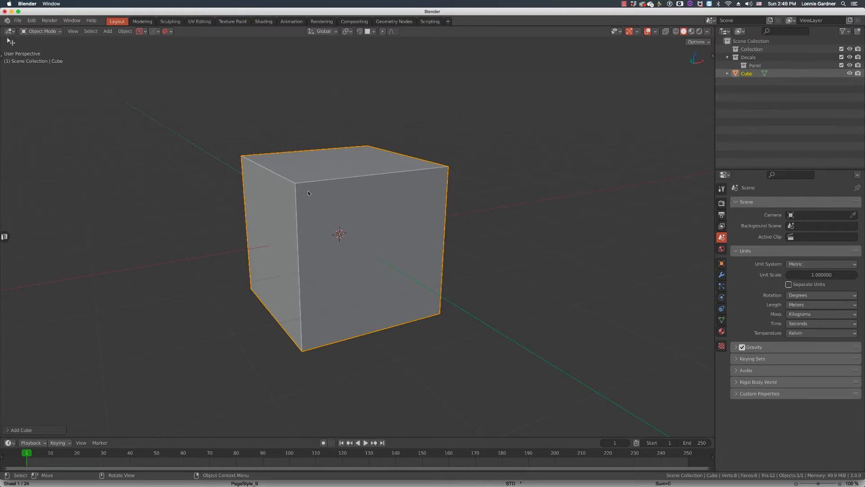
{"action": "scroll", "coordinate": [318, 191], "scroll_direction": "down", "scroll_amount": 5}
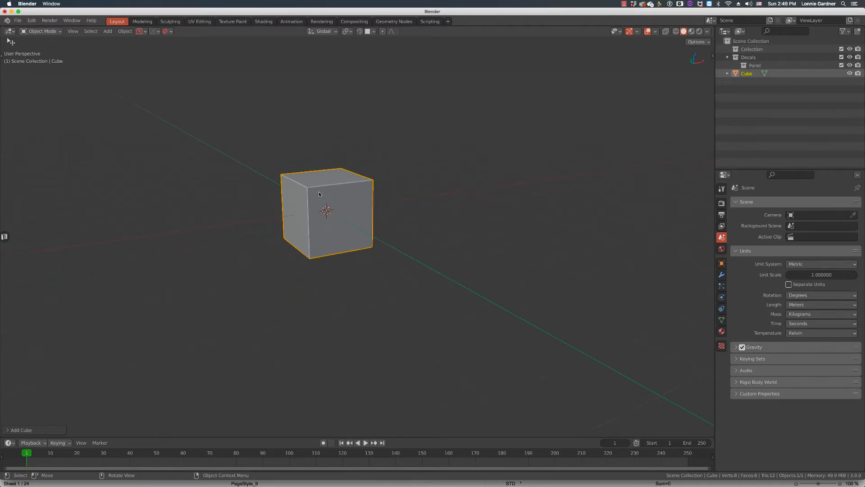
{"action": "scroll", "coordinate": [344, 207], "scroll_direction": "down", "scroll_amount": 2}
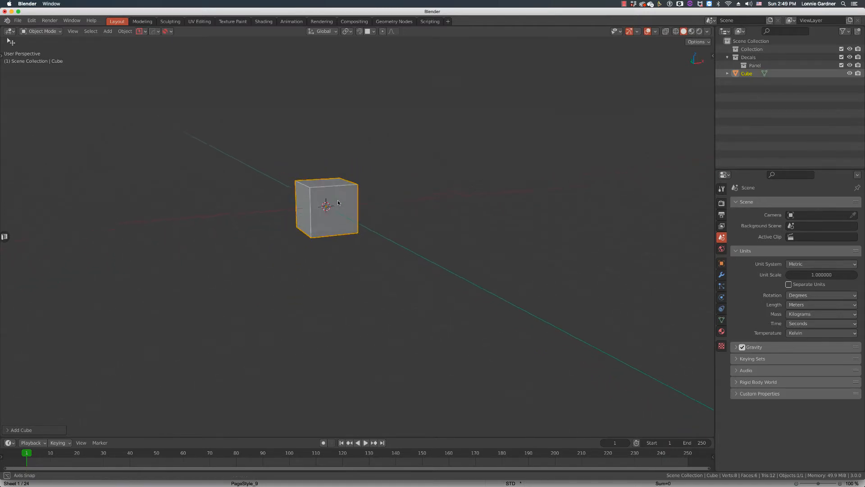
Step: Turn off the Cavity option in the viewport shading settings and inspect the cube's edges without it
{"action": "left_click", "coordinate": [707, 31]}
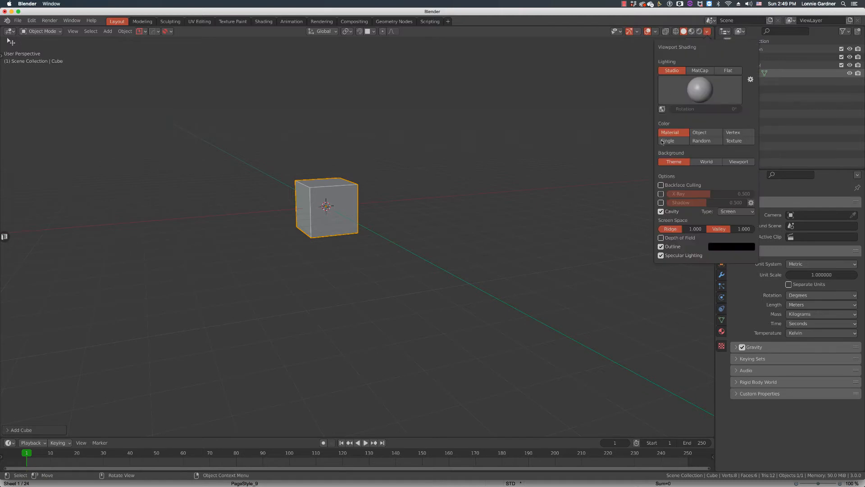
{"action": "left_click", "coordinate": [661, 211]}
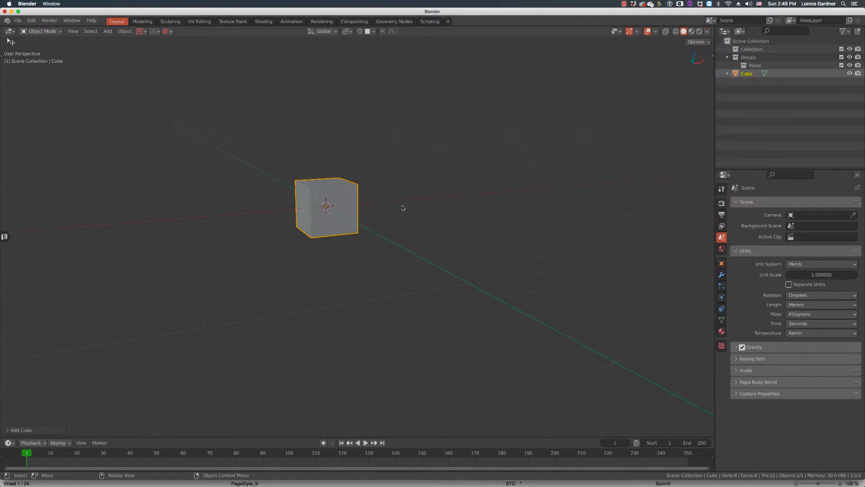
{"action": "scroll", "coordinate": [411, 210], "scroll_direction": "up", "scroll_amount": 4}
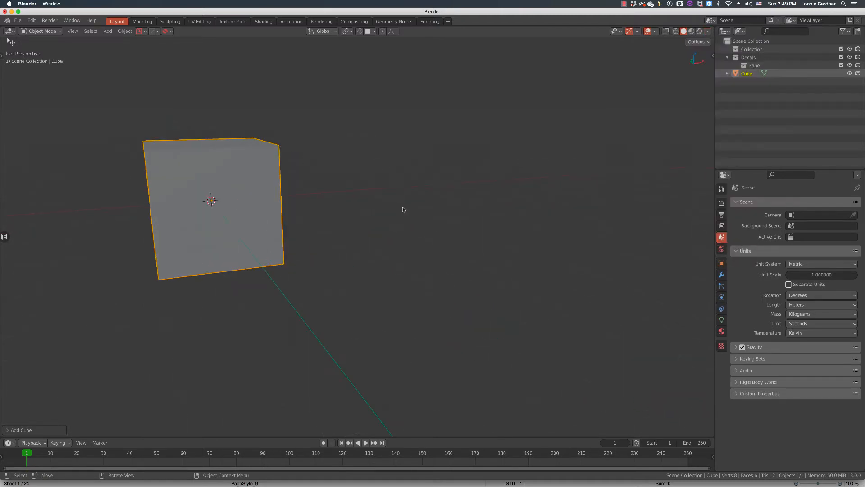
{"action": "middle_click_drag", "start_coordinate": [382, 221], "coordinate": [436, 212]}
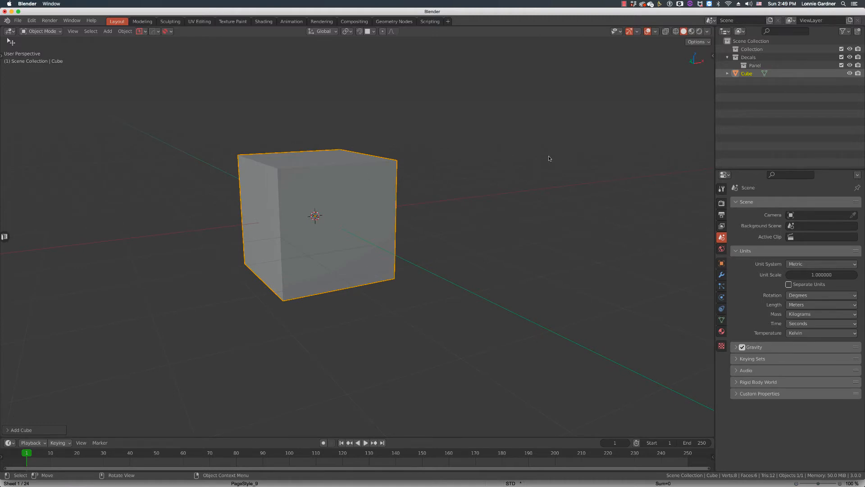
Step: Re-enable the Cavity option in the viewport shading settings and inspect the cube's edges
{"action": "left_click", "coordinate": [707, 31]}
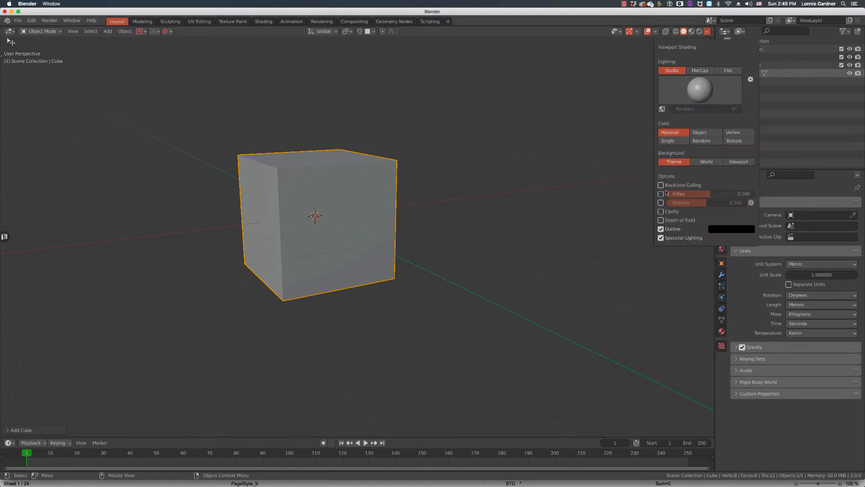
{"action": "left_click", "coordinate": [661, 211]}
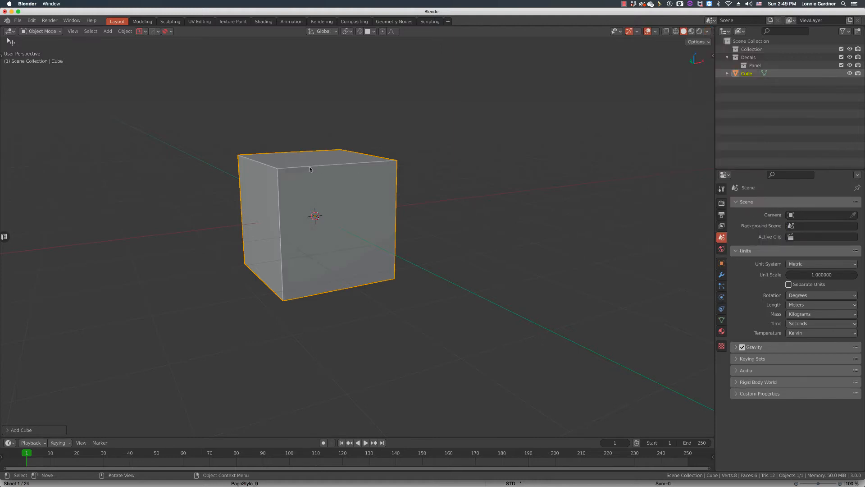
{"action": "scroll", "coordinate": [469, 176], "scroll_direction": "down", "scroll_amount": 3}
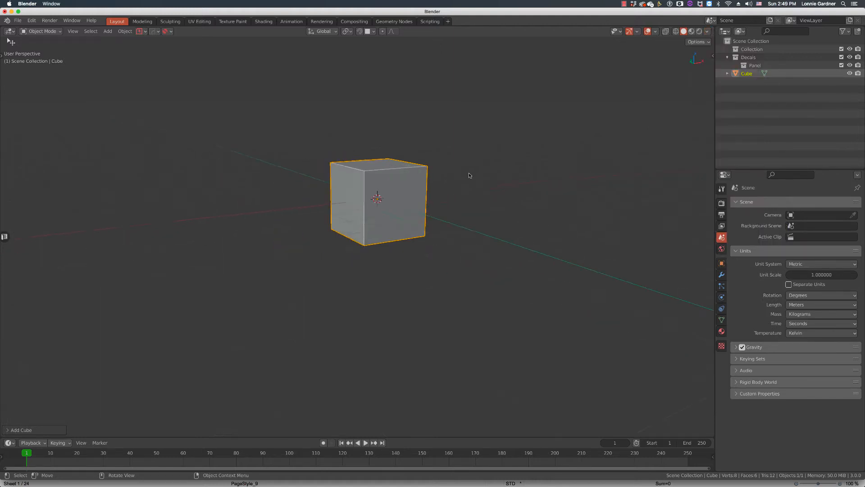
{"action": "middle_click_drag", "start_coordinate": [469, 176], "coordinate": [447, 171]}
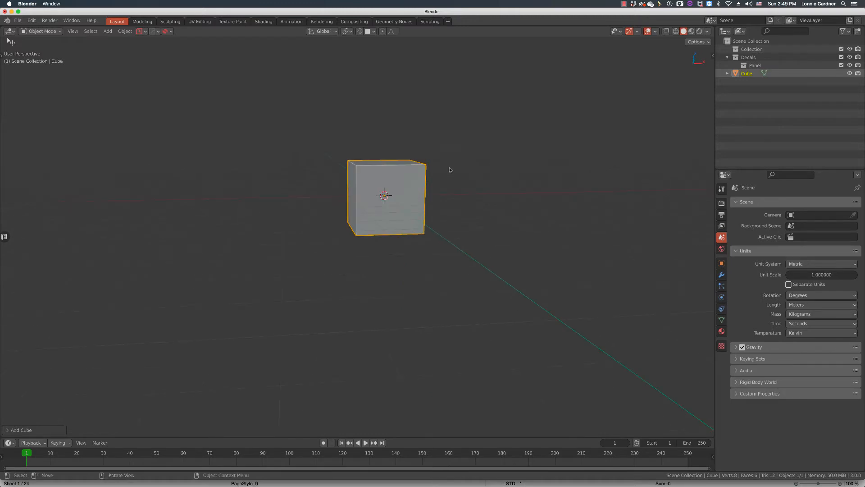
Step: Compare the Cavity and Curvature entries in Shading and Overlays with the options in the viewport shading settings
{"action": "key", "text": "z"}
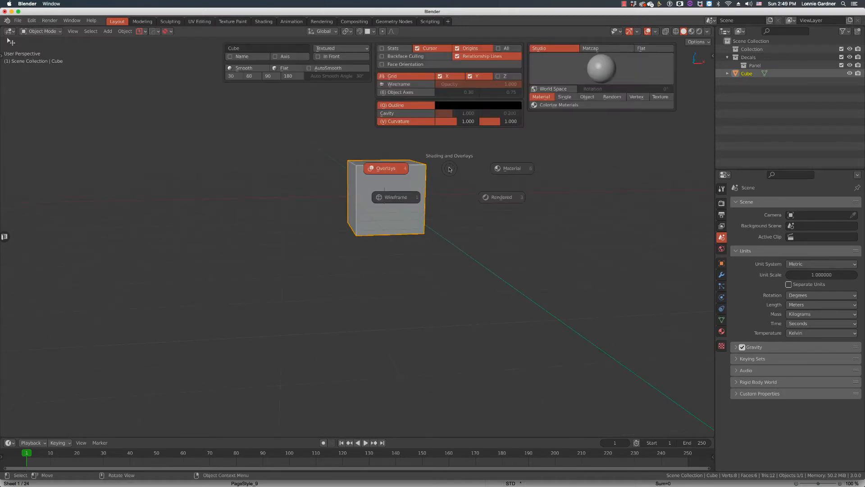
{"action": "key", "text": "Escape"}
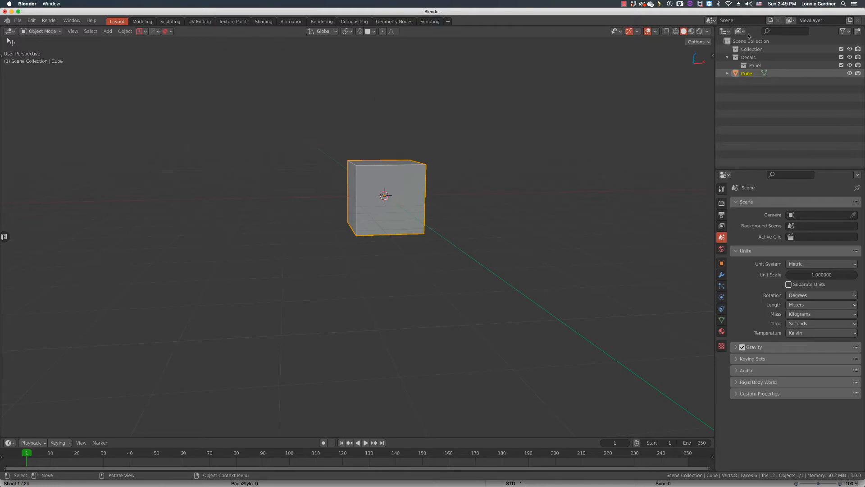
{"action": "left_click", "coordinate": [706, 32]}
{"action": "key", "text": "z"}
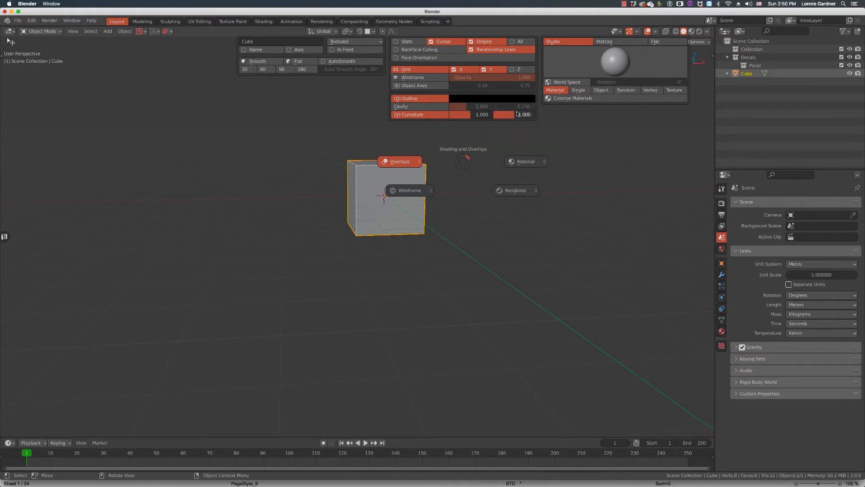
{"action": "left_click", "coordinate": [465, 163]}
{"action": "left_click", "coordinate": [707, 32]}
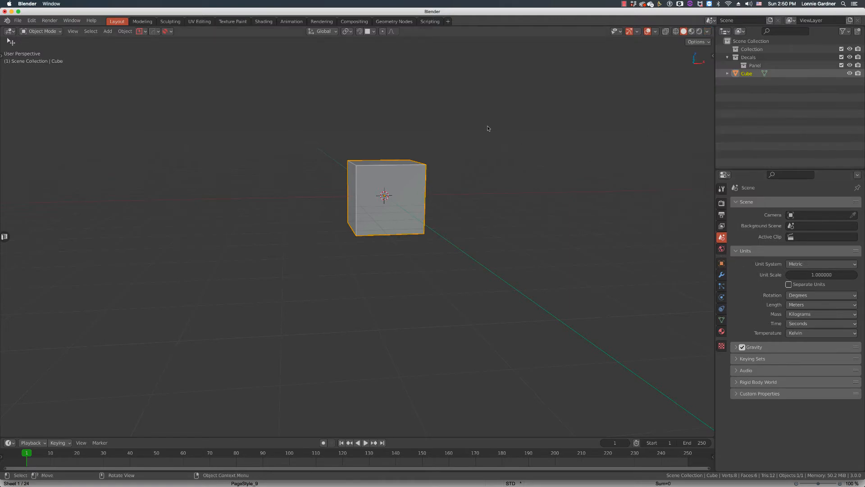
Step: Deselect the cube, toggle Curvature off for the viewport, and check the corresponding viewport shading settings
{"action": "left_click", "coordinate": [478, 181]}
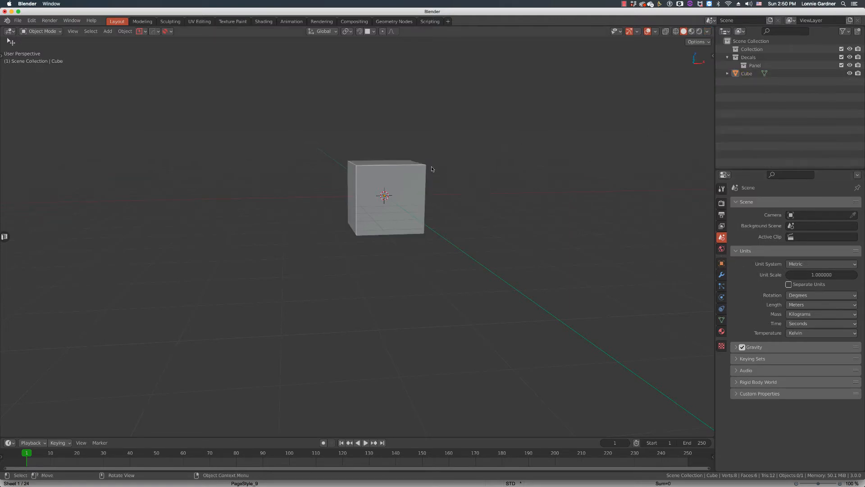
{"action": "middle_click_drag", "start_coordinate": [425, 169], "coordinate": [395, 165]}
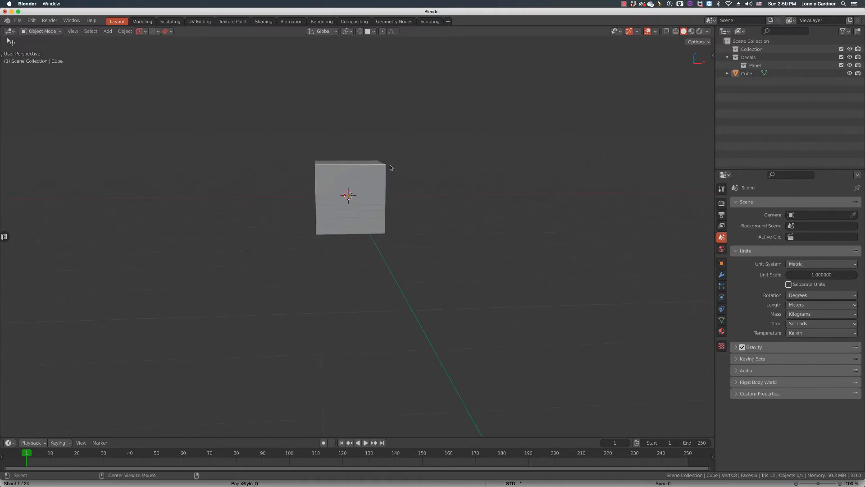
{"action": "key", "text": "alt+v"}
{"action": "left_click", "coordinate": [707, 31]}
{"action": "left_click", "coordinate": [707, 31]}
{"action": "key", "text": "alt+v"}
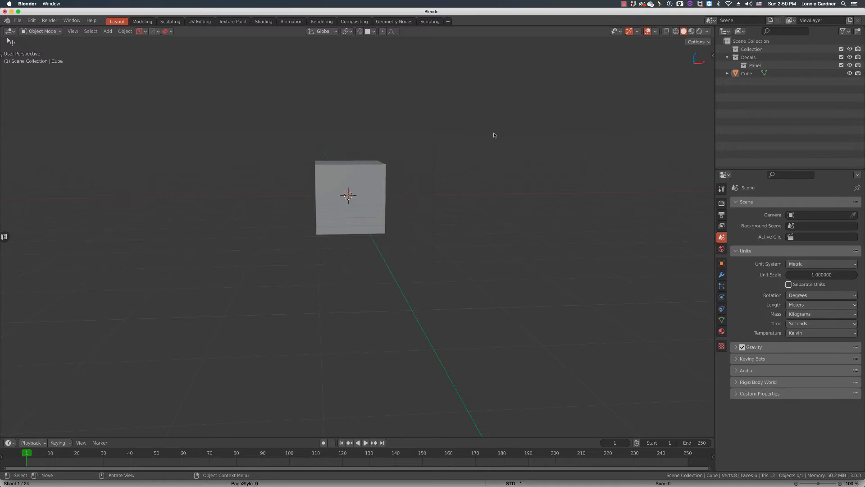
Step: Select the cube and review the Cavity and Curvature entries in Shading and Overlays
{"action": "key", "text": "z"}
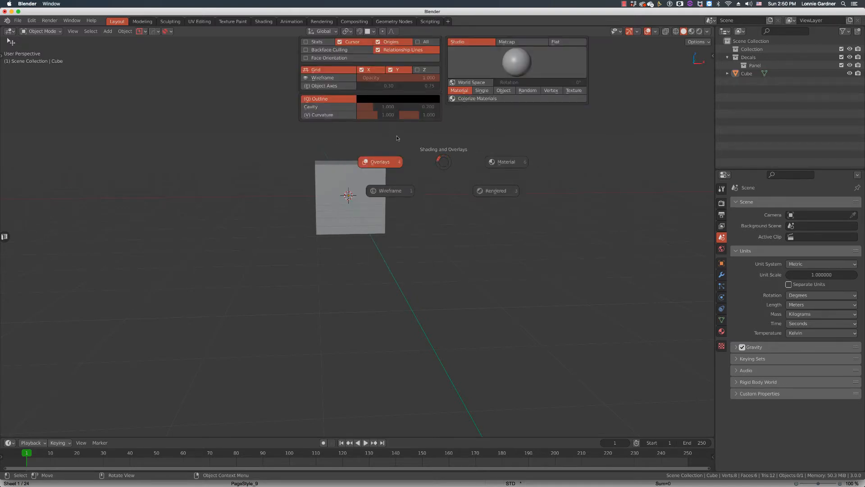
{"action": "left_click", "coordinate": [440, 161]}
{"action": "left_click", "coordinate": [343, 178]}
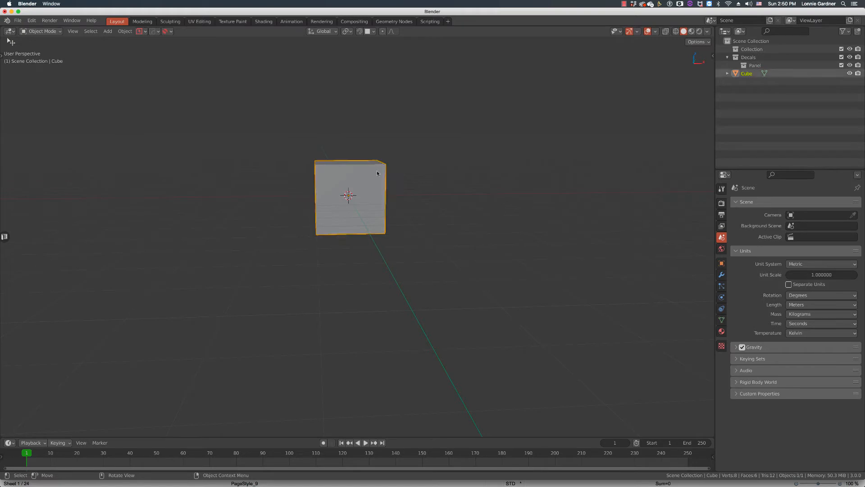
{"action": "key", "text": "z"}
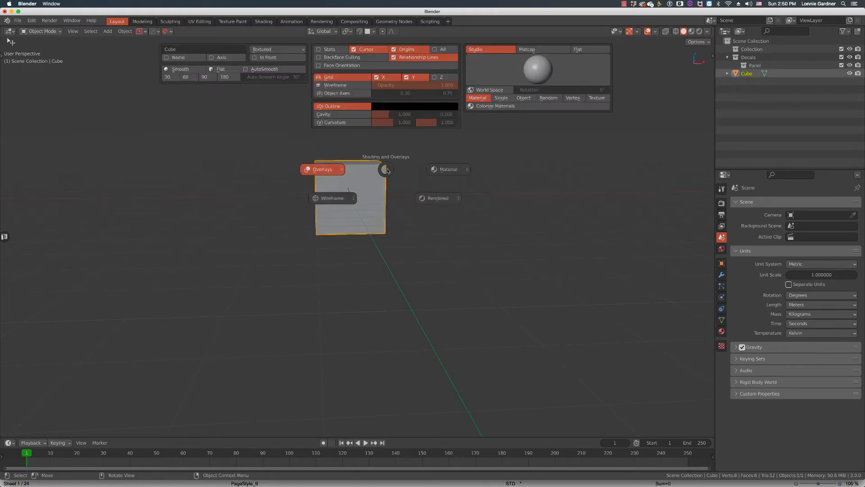
{"action": "left_click", "coordinate": [346, 116]}
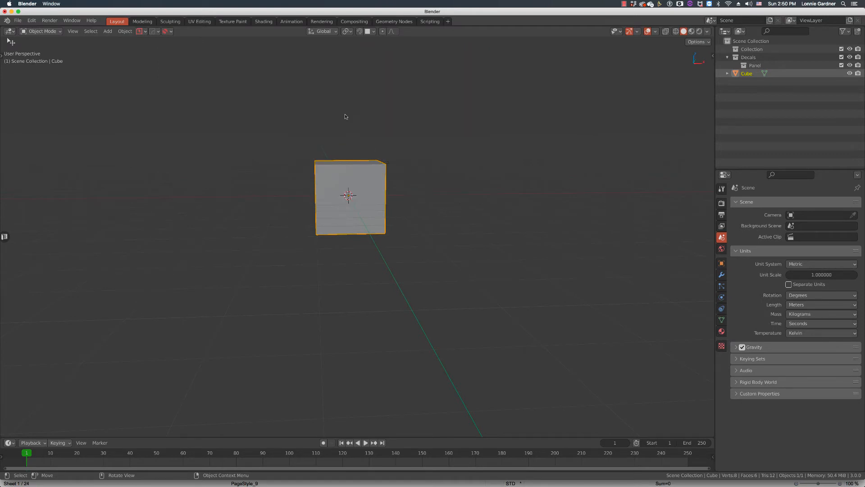
{"action": "mouse_move", "coordinate": [391, 179]}
{"action": "middle_mouse_down"}
{"action": "mouse_move", "coordinate": [417, 181]}
{"action": "mouse_move", "coordinate": [406, 182]}
{"action": "middle_mouse_up"}
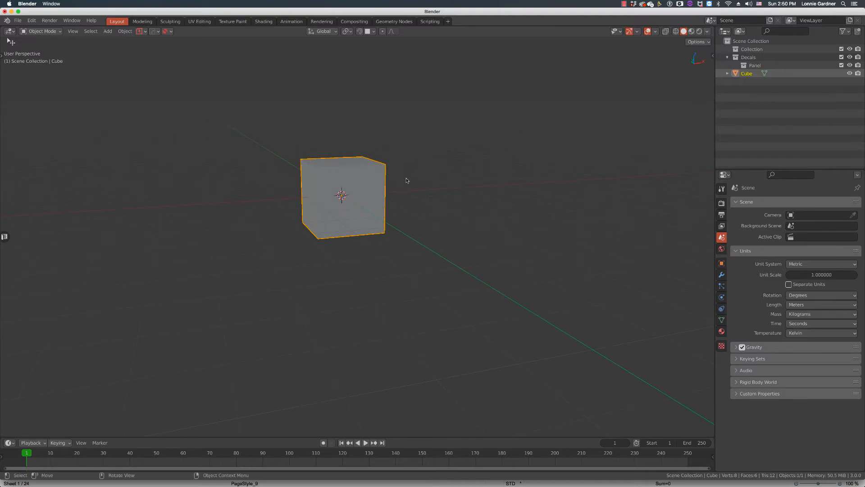
Step: Enable Cavity in Shading and Overlays and inspect the shading along the cube's edges
{"action": "key", "text": "z"}
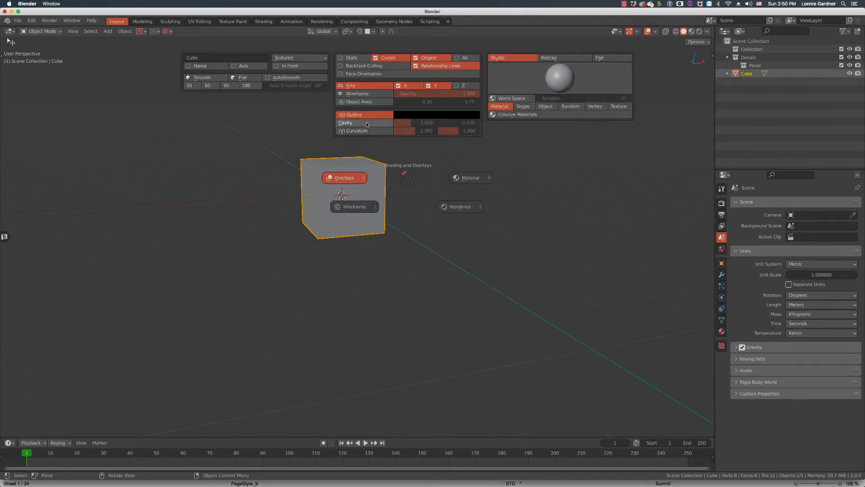
{"action": "key", "text": "Escape"}
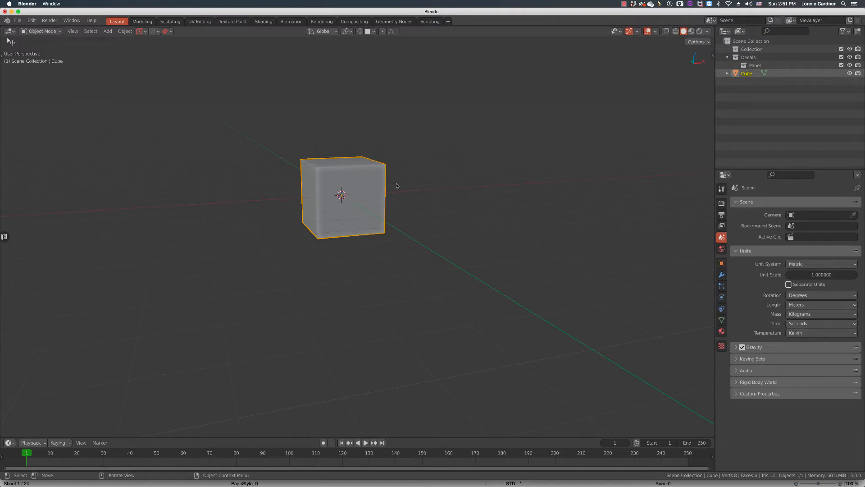
{"action": "scroll", "coordinate": [397, 184], "scroll_direction": "up", "scroll_amount": 5}
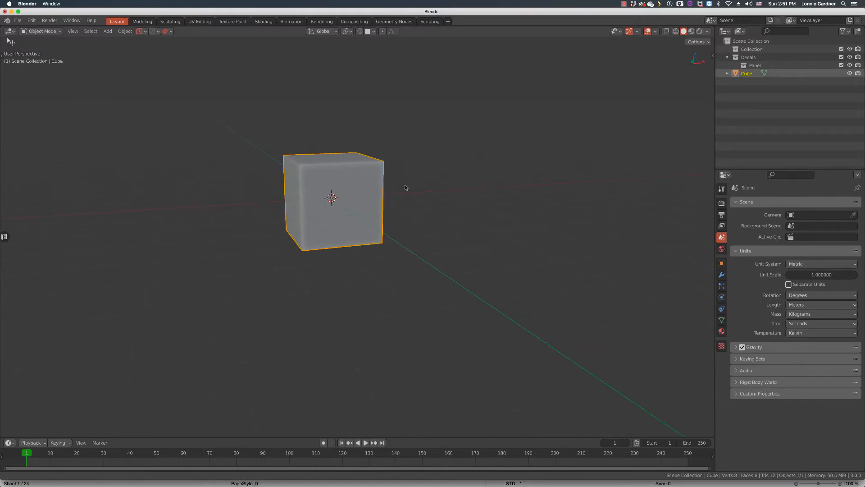
{"action": "middle_click_drag", "start_coordinate": [407, 187], "coordinate": [427, 186], "text": "shift"}
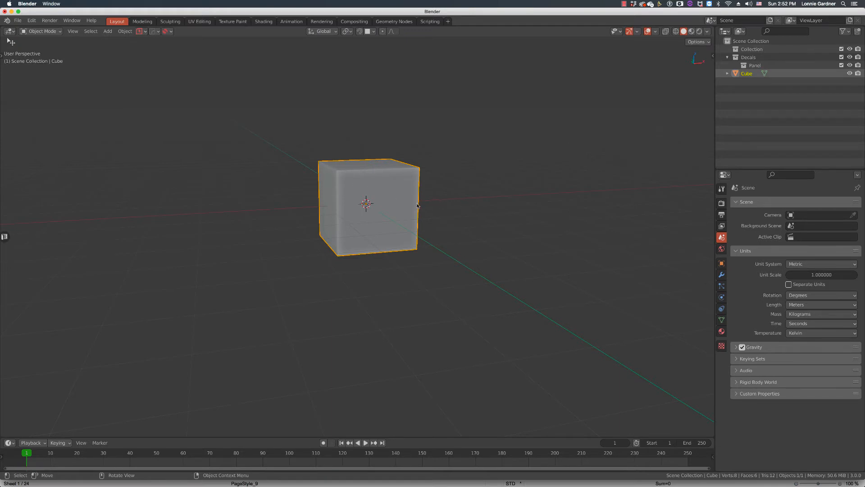
{"action": "middle_click_drag", "start_coordinate": [422, 201], "coordinate": [425, 203]}
Step: Compare the Cavity strength and Distance fields in Shading and Overlays with the world-space Ridge and Valley settings in viewport shading
{"action": "key", "text": "z"}
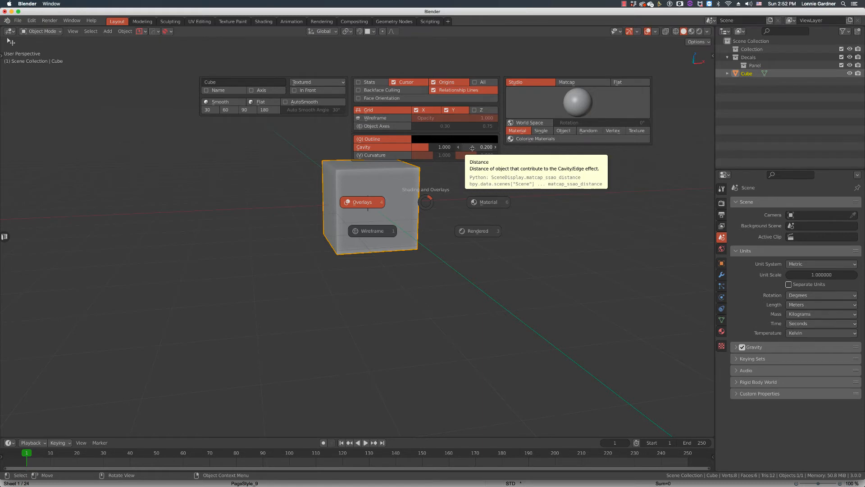
{"action": "left_click", "coordinate": [423, 202]}
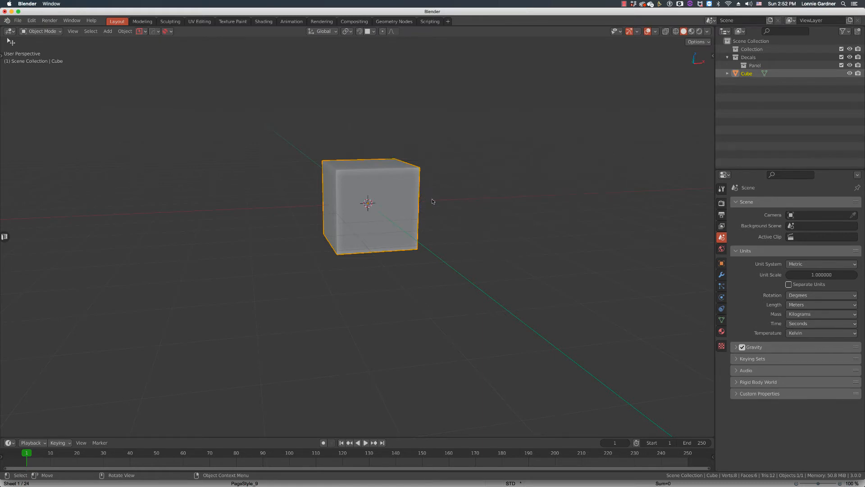
{"action": "left_click", "coordinate": [707, 31]}
{"action": "key", "text": "Page_Up"}
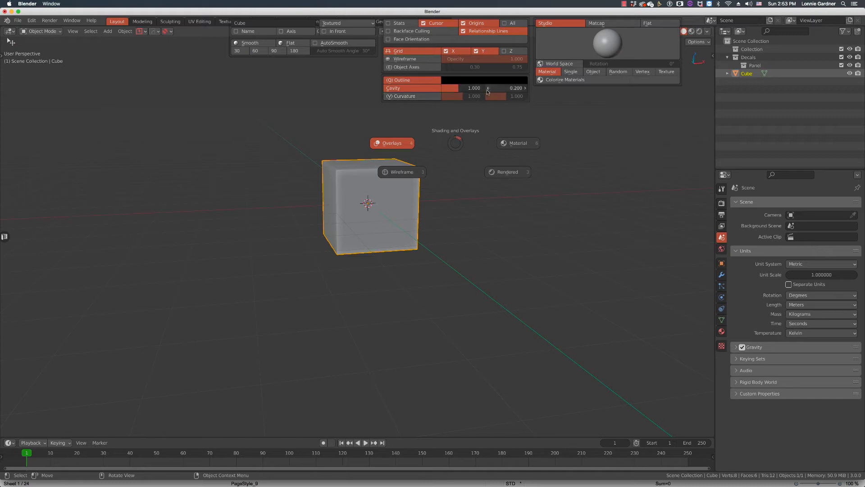
{"action": "left_click", "coordinate": [456, 145]}
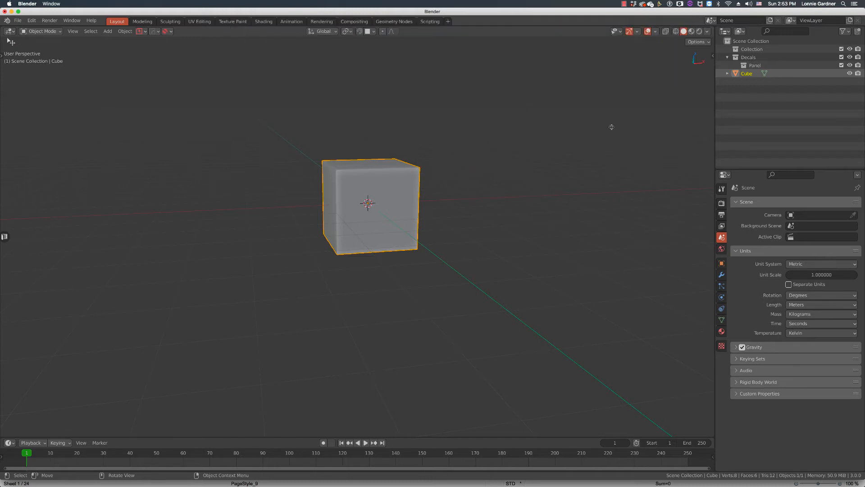
{"action": "left_click", "coordinate": [708, 32]}
{"action": "key", "text": "z"}
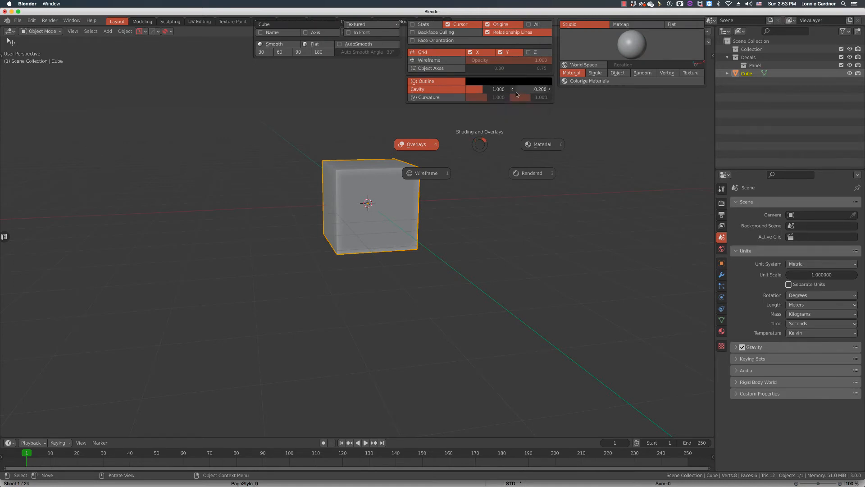
{"action": "left_click", "coordinate": [476, 145]}
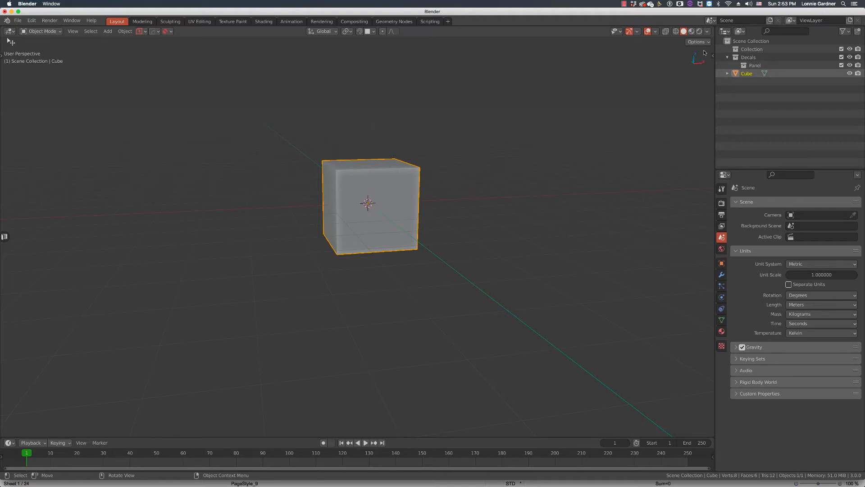
Step: Change the Cavity type to Screen in the viewport shading settings
{"action": "left_click", "coordinate": [707, 31]}
{"action": "left_click", "coordinate": [707, 31]}
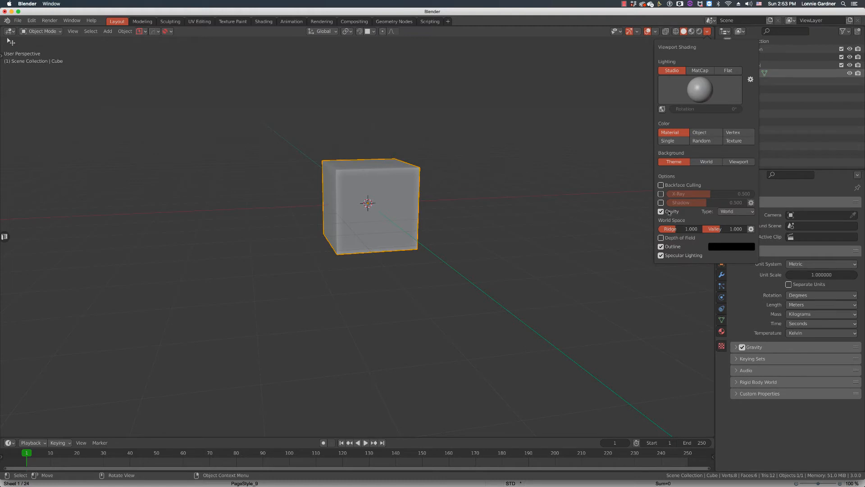
{"action": "left_click", "coordinate": [733, 212]}
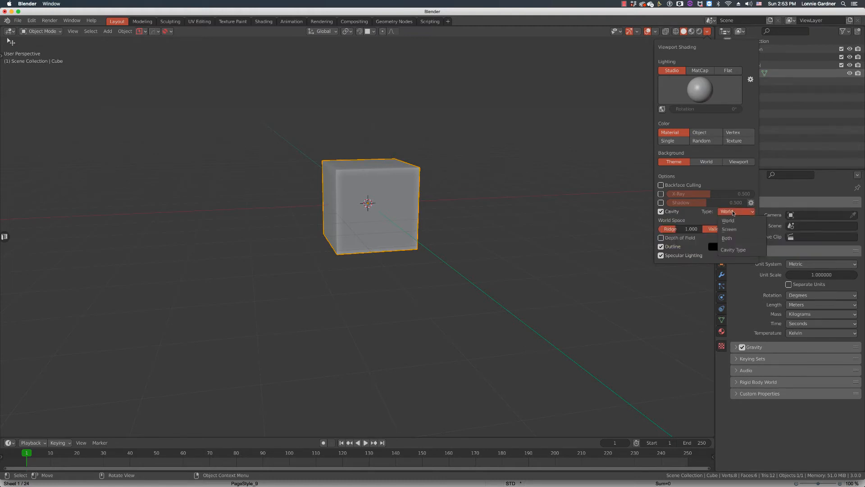
{"action": "left_click", "coordinate": [729, 229]}
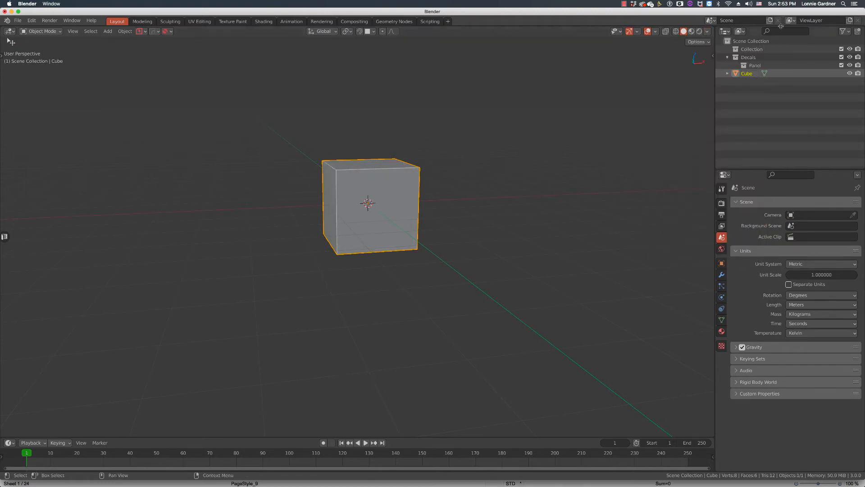
Step: Check how the Screen cavity type is represented by the Curvature entry in Shading and Overlays
{"action": "left_click", "coordinate": [707, 31]}
{"action": "key", "text": "z"}
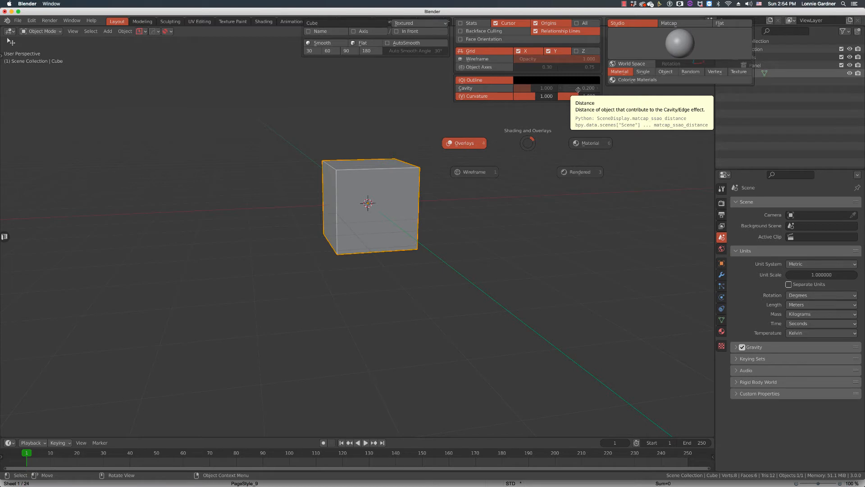
{"action": "left_click", "coordinate": [529, 144]}
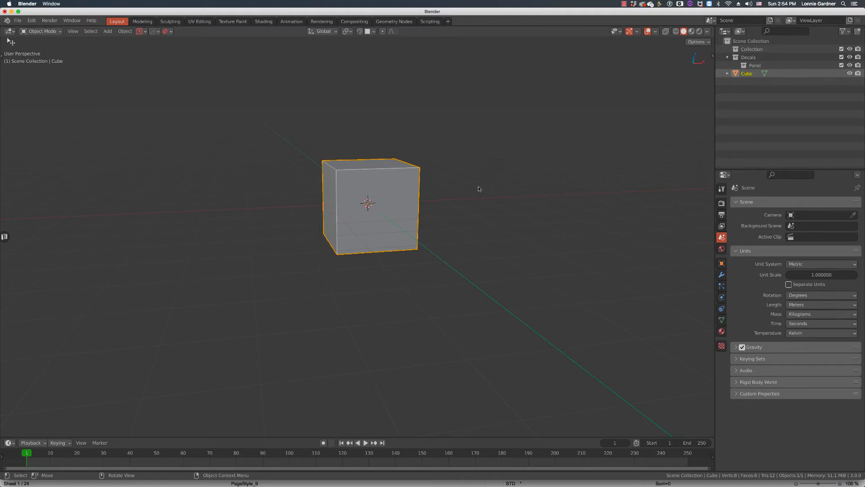
Step: Compare the Cavity and Curvature entries in Shading and Overlays with the viewport shading settings
{"action": "key", "text": "z"}
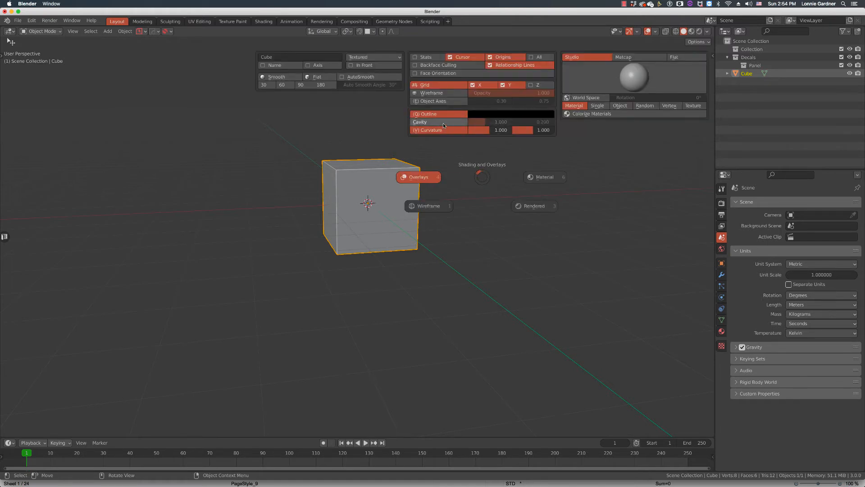
{"action": "left_click", "coordinate": [484, 178]}
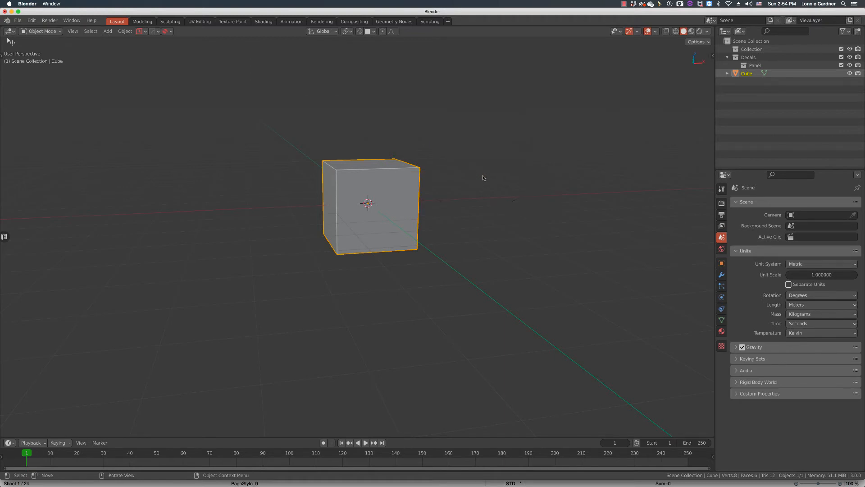
{"action": "left_click", "coordinate": [707, 31]}
{"action": "left_click", "coordinate": [454, 165]}
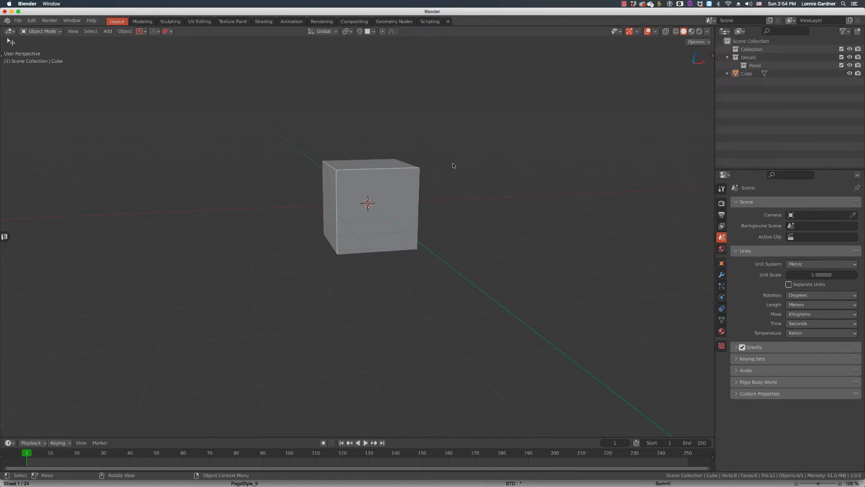
Step: Compare the Cavity toggle in the Viewport pop-up with the Cavity type choices in the viewport shading settings
{"action": "key", "text": "shift+z"}
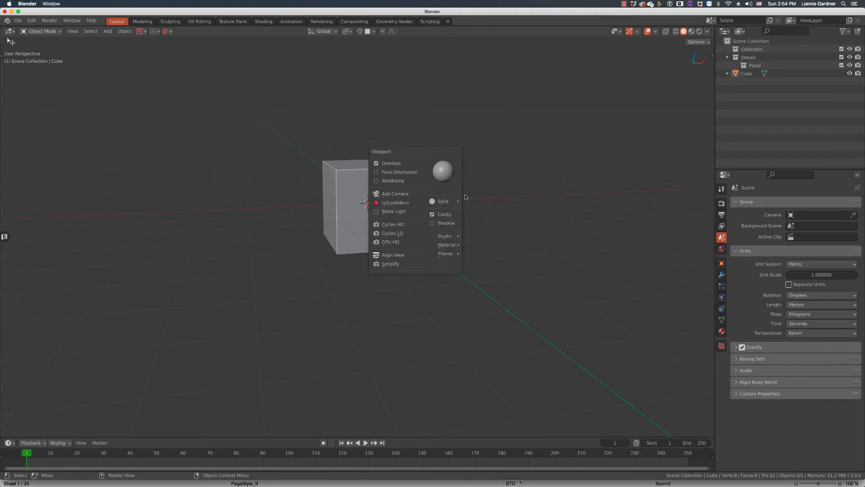
{"action": "left_click", "coordinate": [707, 31]}
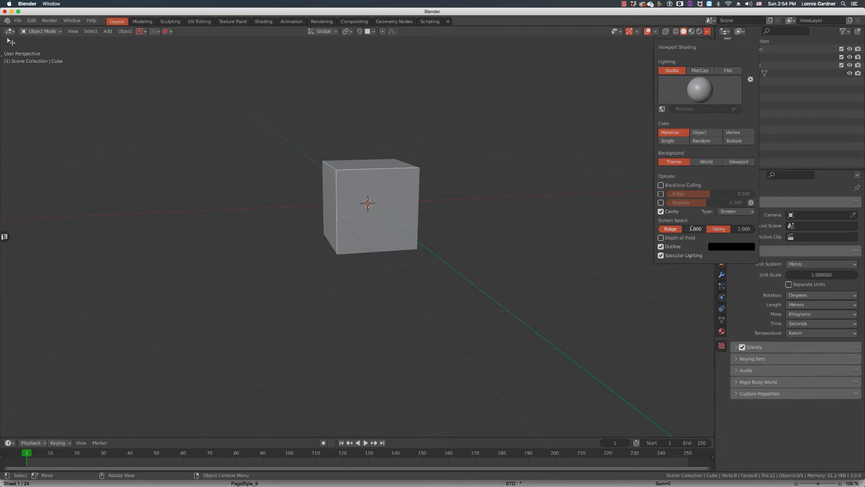
{"action": "left_click", "coordinate": [731, 211]}
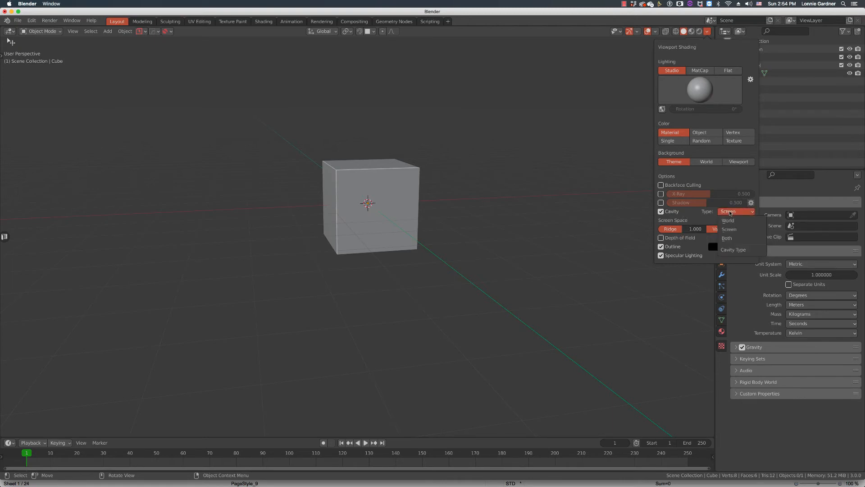
{"action": "left_click", "coordinate": [730, 237]}
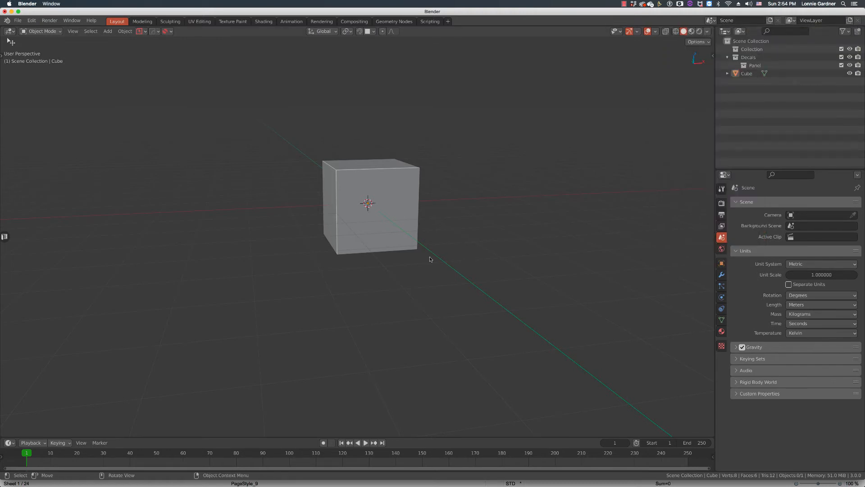
Step: Select the cube and examine its edge shading against the Curvature entry in Shading and Overlays and the viewport shading settings
{"action": "middle_click_drag", "start_coordinate": [435, 217], "coordinate": [433, 219]}
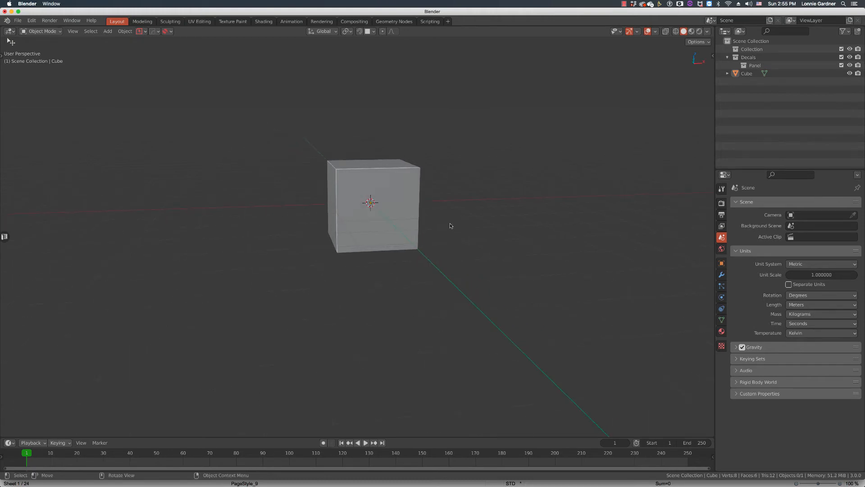
{"action": "left_click", "coordinate": [388, 194]}
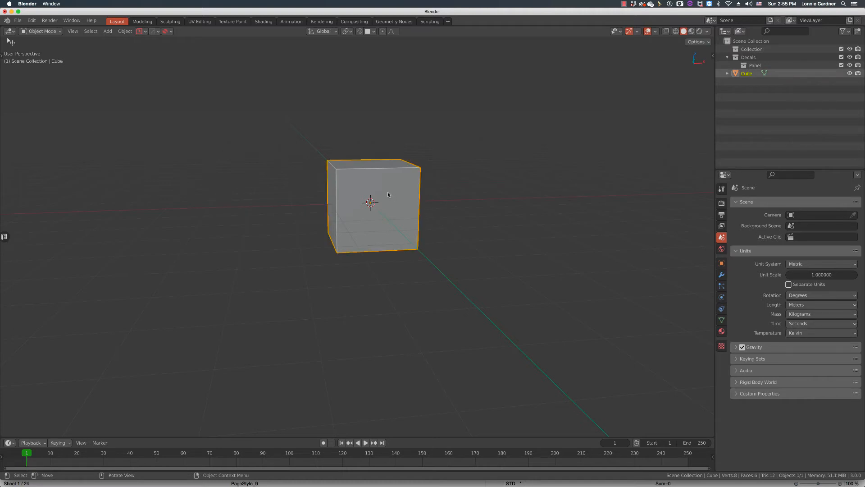
{"action": "middle_click_drag", "start_coordinate": [387, 195], "coordinate": [392, 197]}
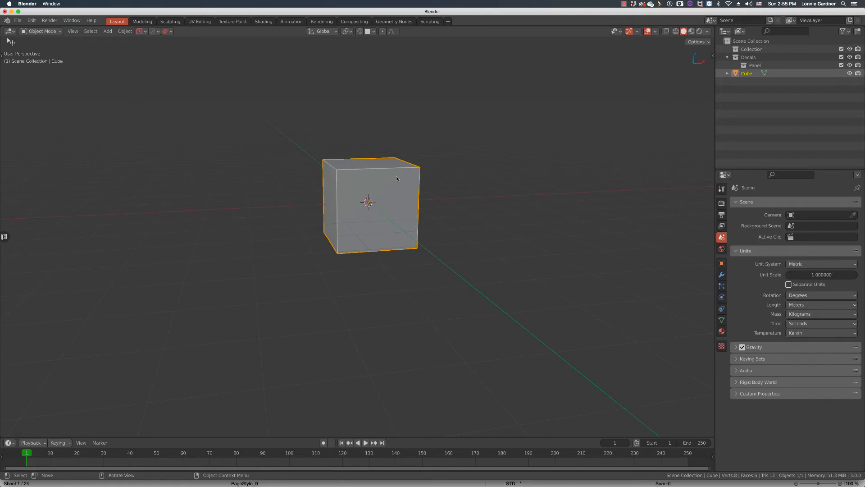
{"action": "middle_click_drag", "start_coordinate": [437, 174], "coordinate": [434, 172]}
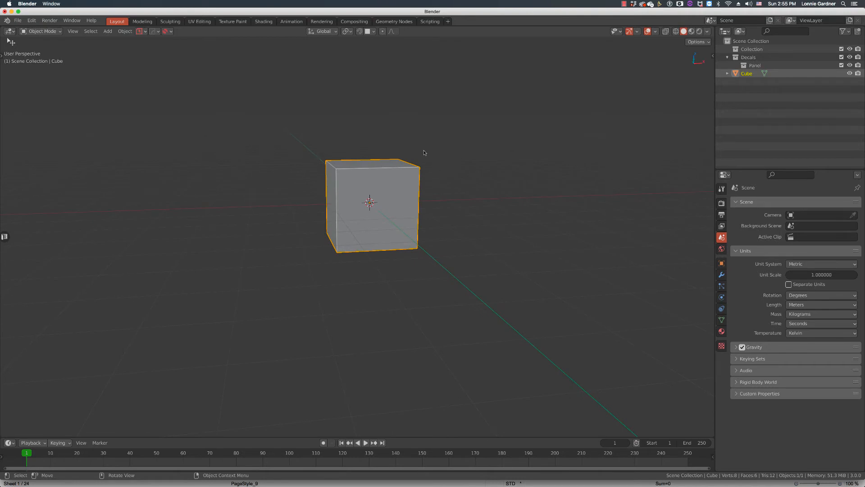
{"action": "key", "text": "z"}
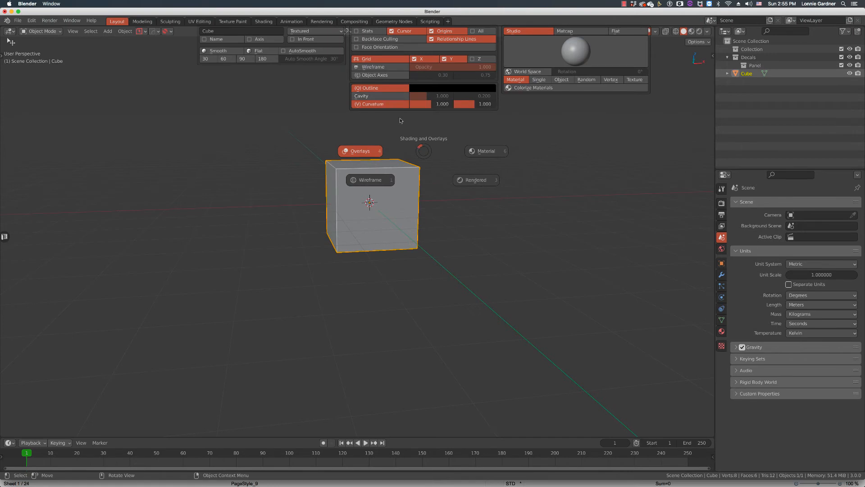
{"action": "left_click", "coordinate": [423, 154]}
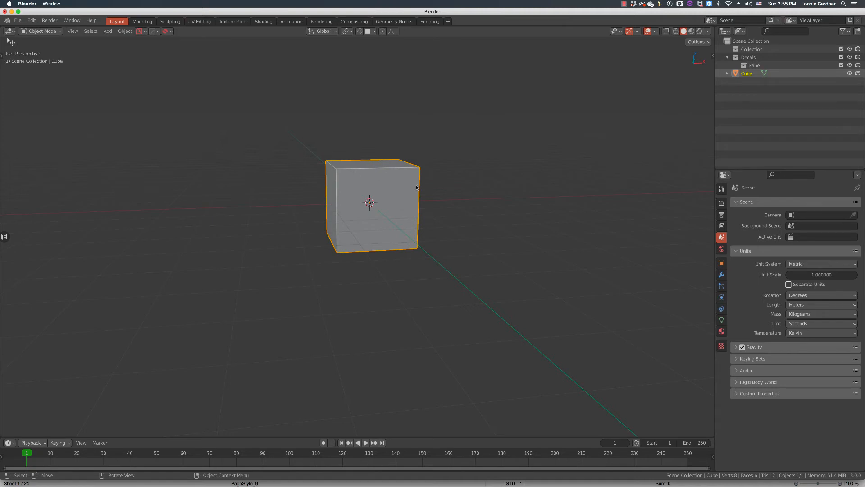
{"action": "middle_click_drag", "start_coordinate": [416, 184], "coordinate": [417, 183]}
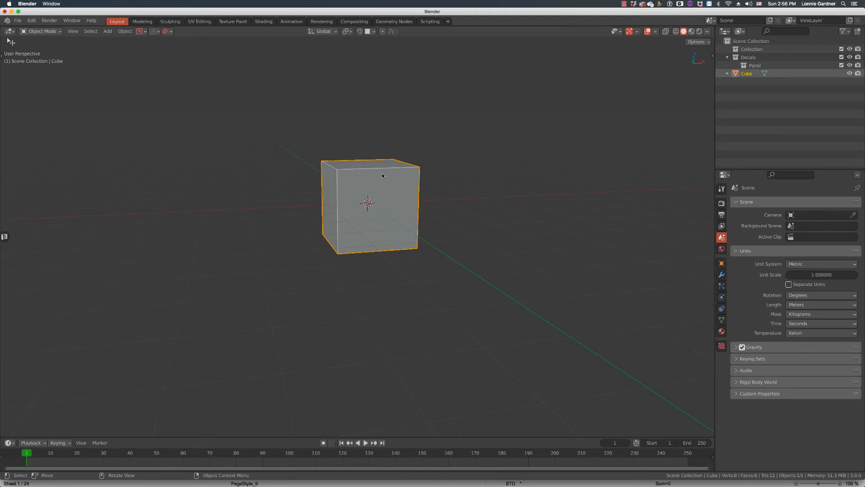
{"action": "key", "text": "z"}
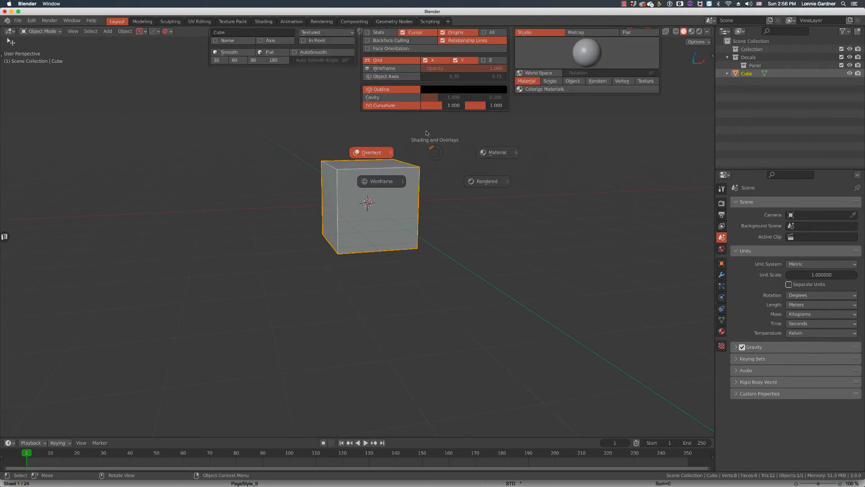
{"action": "left_click", "coordinate": [437, 153]}
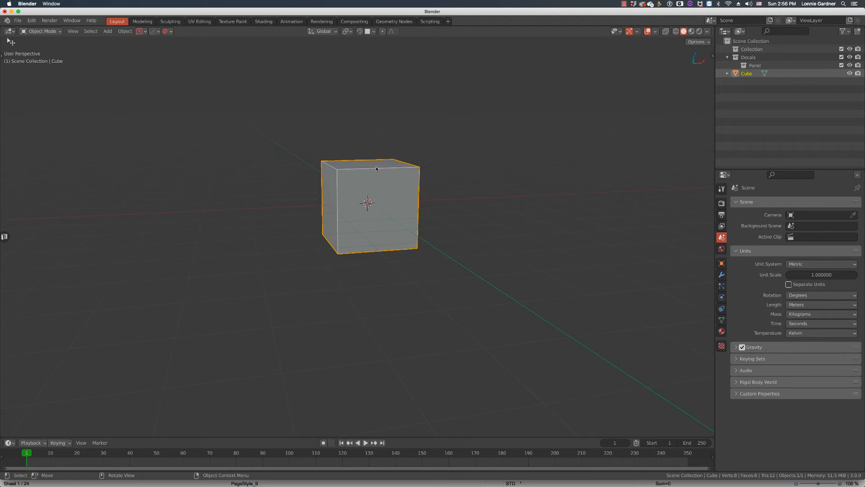
{"action": "left_click", "coordinate": [708, 31]}
{"action": "left_click", "coordinate": [515, 150]}
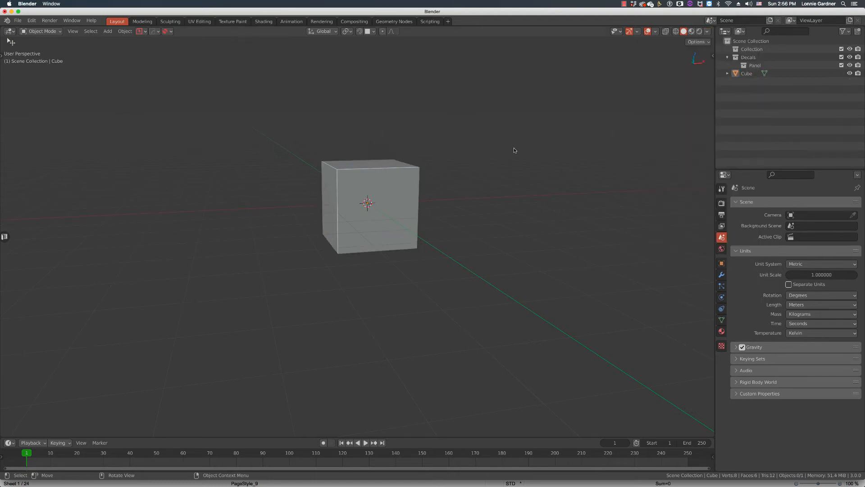
Step: Browse the cube's Object Data, Physics and Object properties, ending on Object properties with the cube deselected
{"action": "left_click", "coordinate": [357, 191]}
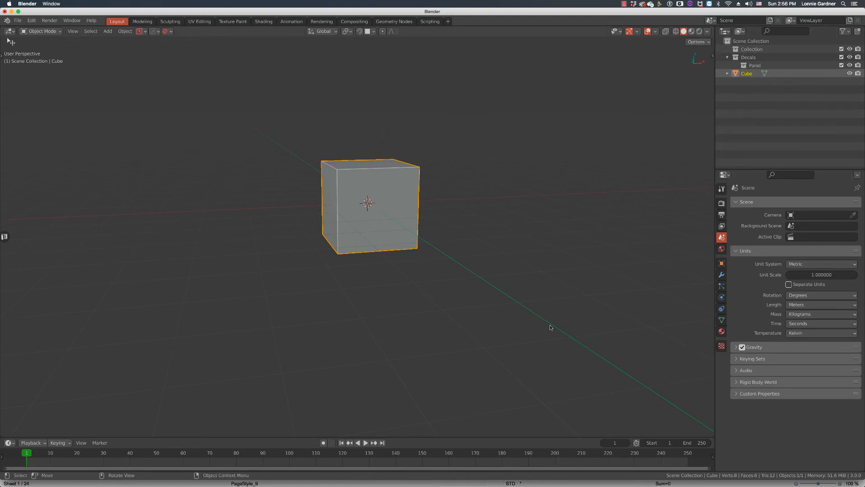
{"action": "left_click", "coordinate": [721, 320]}
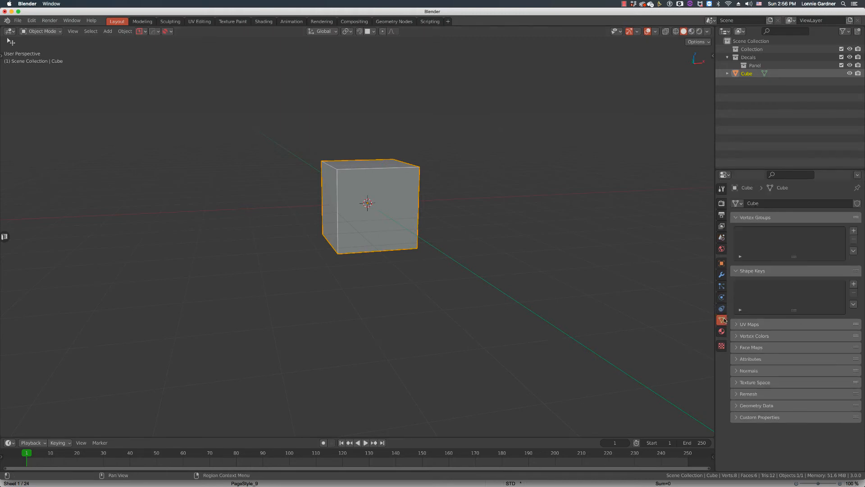
{"action": "left_click", "coordinate": [721, 297]}
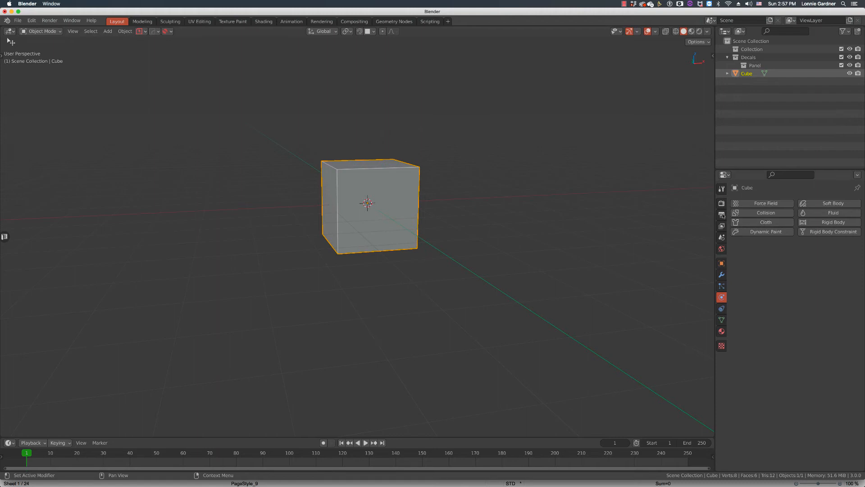
{"action": "left_click", "coordinate": [721, 264]}
{"action": "left_click", "coordinate": [433, 160]}
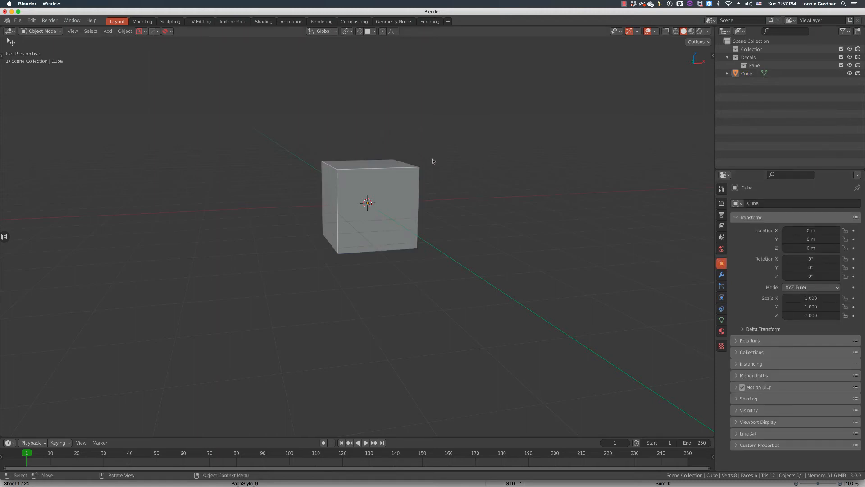
{"action": "middle_click_drag", "start_coordinate": [431, 167], "coordinate": [425, 165]}
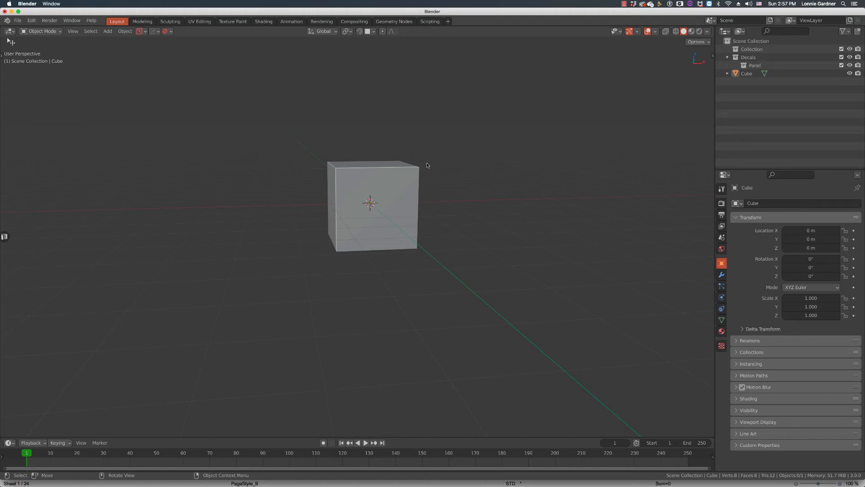
{"action": "middle_click_drag", "start_coordinate": [427, 165], "coordinate": [428, 166]}
{"action": "left_click", "coordinate": [373, 193]}
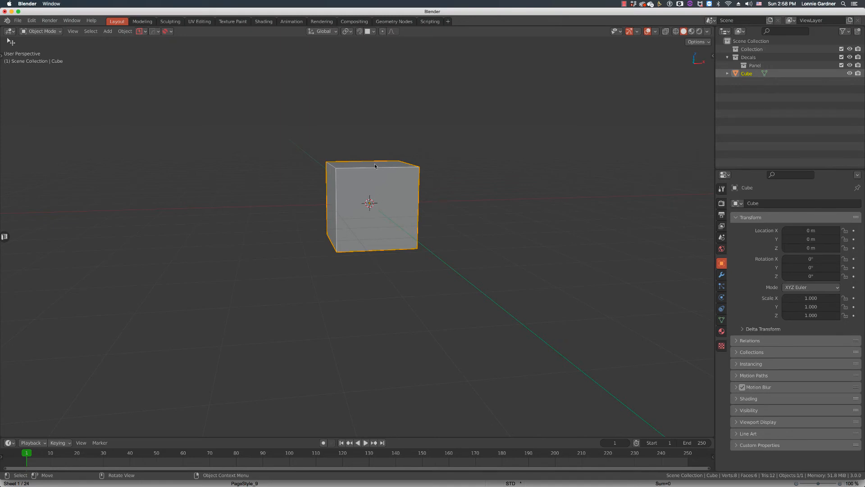
{"action": "left_click", "coordinate": [436, 154]}
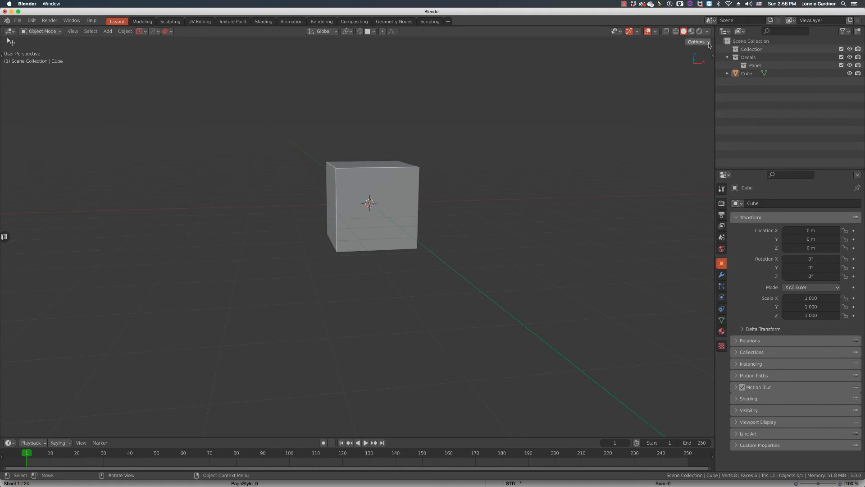
Step: Split the 3D viewport vertically into three side-by-side areas and even out their widths
{"action": "left_click_drag", "start_coordinate": [706, 27], "coordinate": [432, 53]}
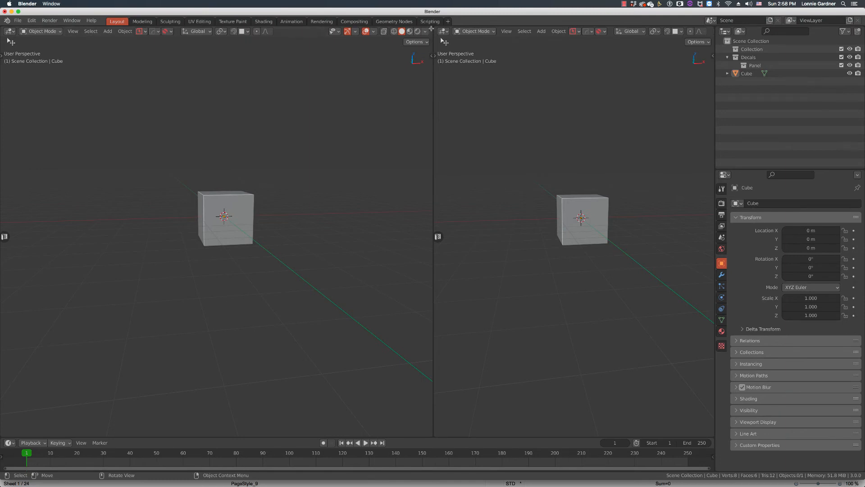
{"action": "left_click_drag", "start_coordinate": [432, 28], "coordinate": [272, 30]}
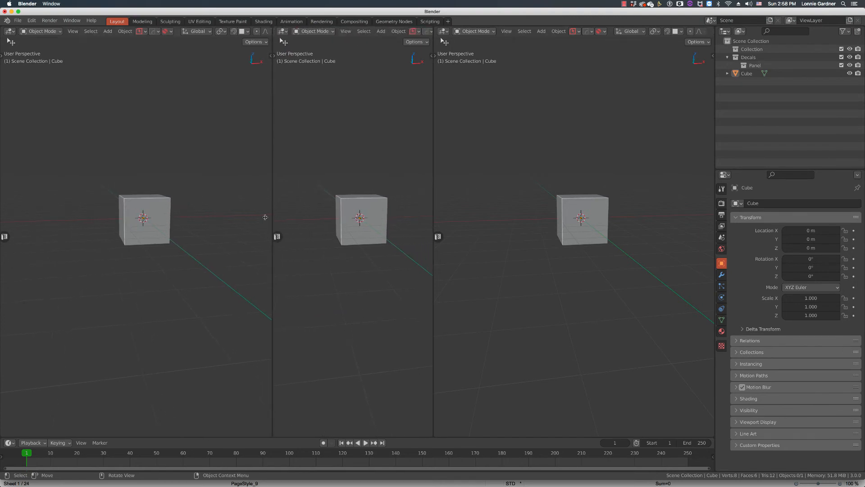
{"action": "mouse_move", "coordinate": [272, 194]}
{"action": "left_mouse_down"}
{"action": "mouse_move", "coordinate": [206, 186]}
{"action": "mouse_move", "coordinate": [325, 185]}
{"action": "mouse_move", "coordinate": [274, 186]}
{"action": "left_mouse_up"}
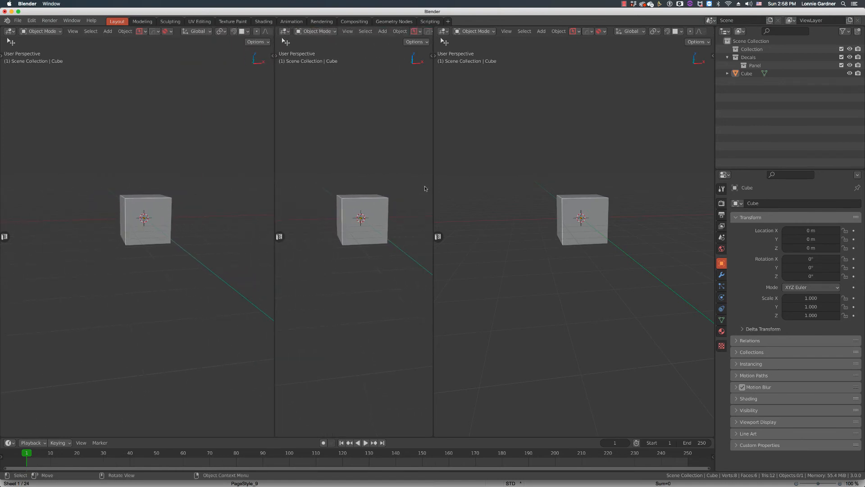
{"action": "left_click_drag", "start_coordinate": [432, 185], "coordinate": [478, 186]}
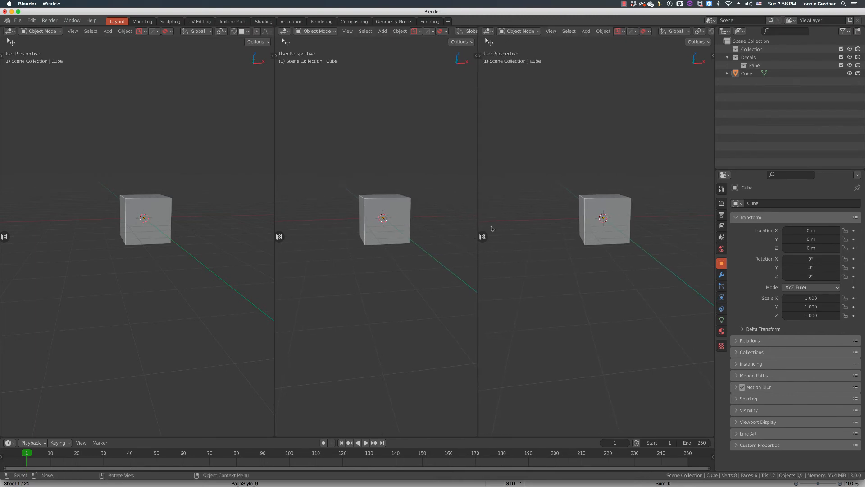
Step: Change the middle viewport to an Image Editor and the viewport beside the Outliner to a Video Sequencer
{"action": "left_click", "coordinate": [285, 32]}
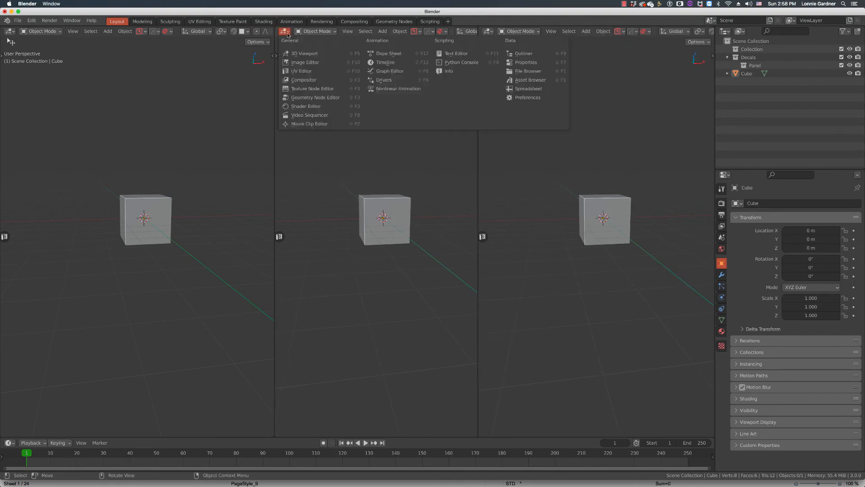
{"action": "left_click", "coordinate": [301, 72]}
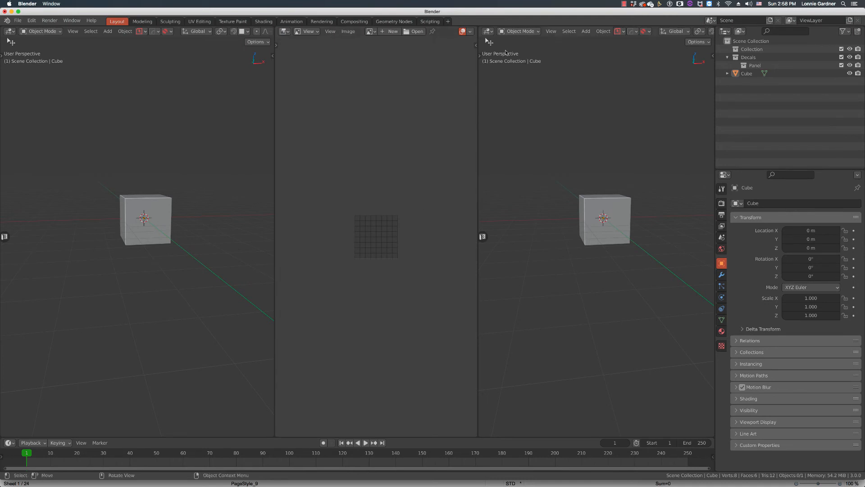
{"action": "left_click", "coordinate": [491, 31]}
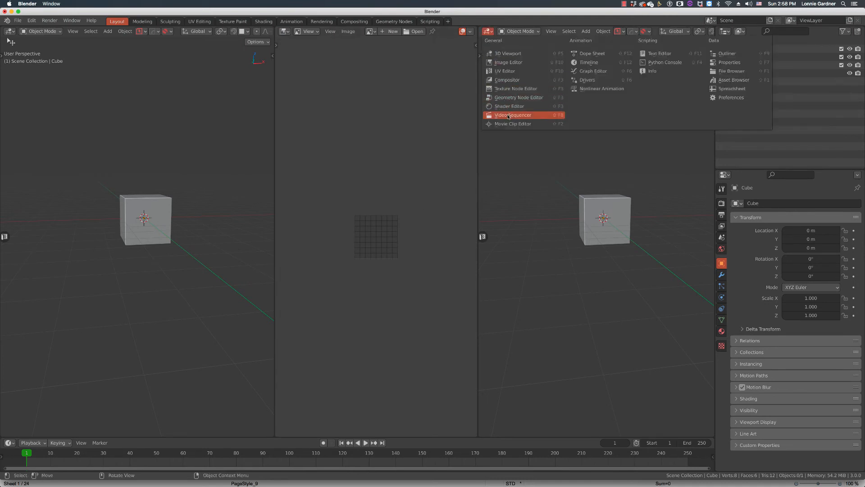
{"action": "left_click", "coordinate": [505, 113]}
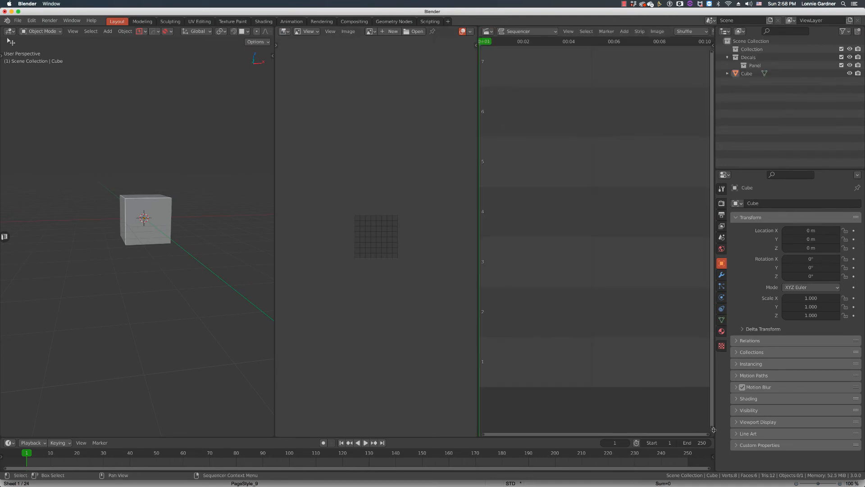
Step: Split the Video Sequencer area horizontally and change its lower half to a Graph Editor
{"action": "left_click_drag", "start_coordinate": [713, 434], "coordinate": [692, 237]}
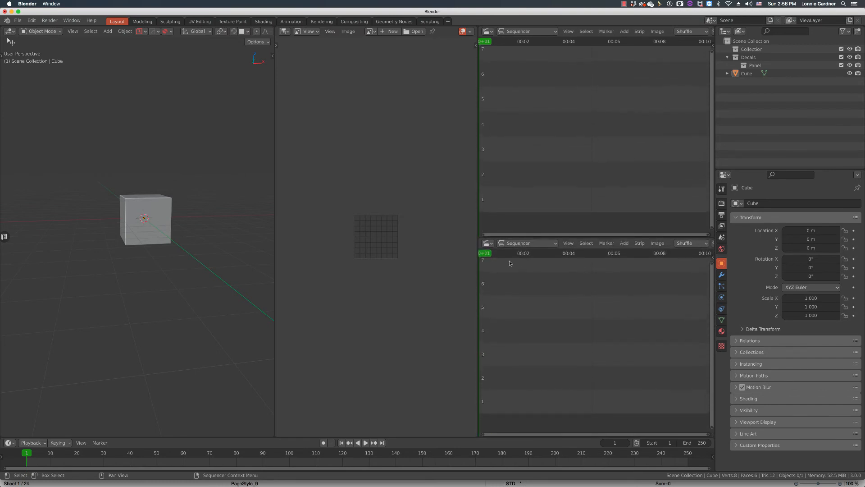
{"action": "left_click", "coordinate": [488, 242]}
{"action": "left_click", "coordinate": [593, 283]}
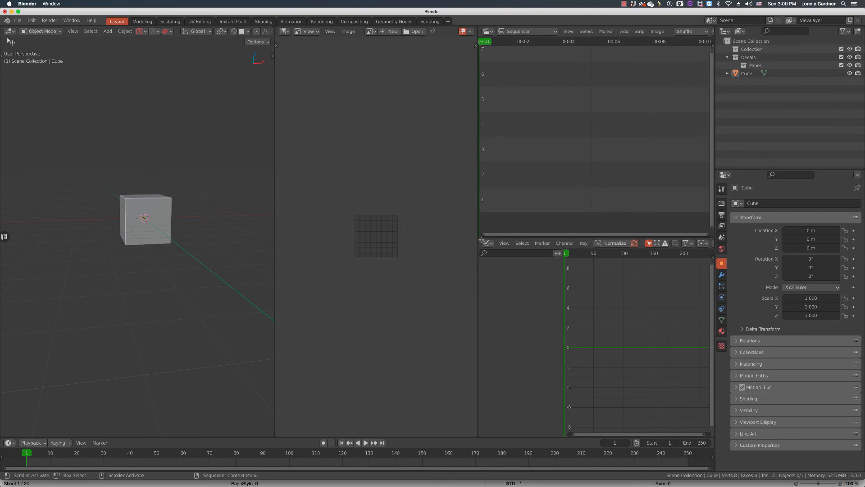
Step: Join the stacked areas beside the Outliner by extending the Video Sequencer over the Graph Editor
{"action": "left_click_drag", "start_coordinate": [481, 240], "coordinate": [490, 212]}
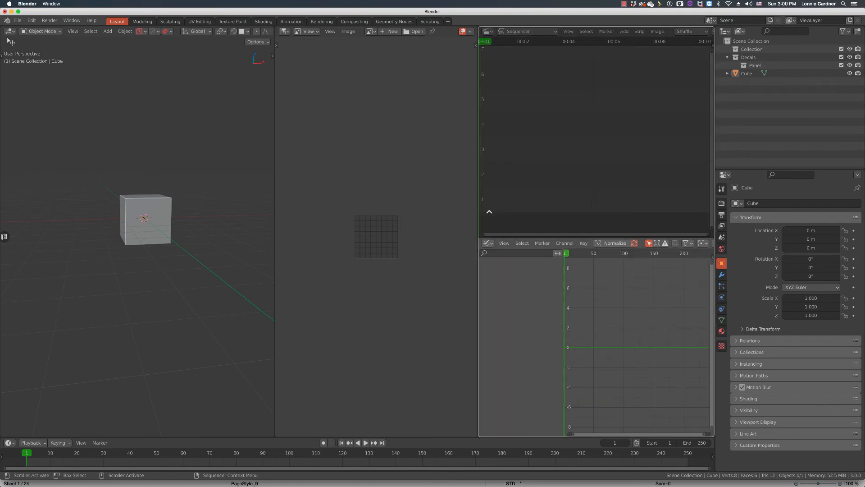
{"action": "left_click_drag", "start_coordinate": [490, 212], "coordinate": [505, 251]}
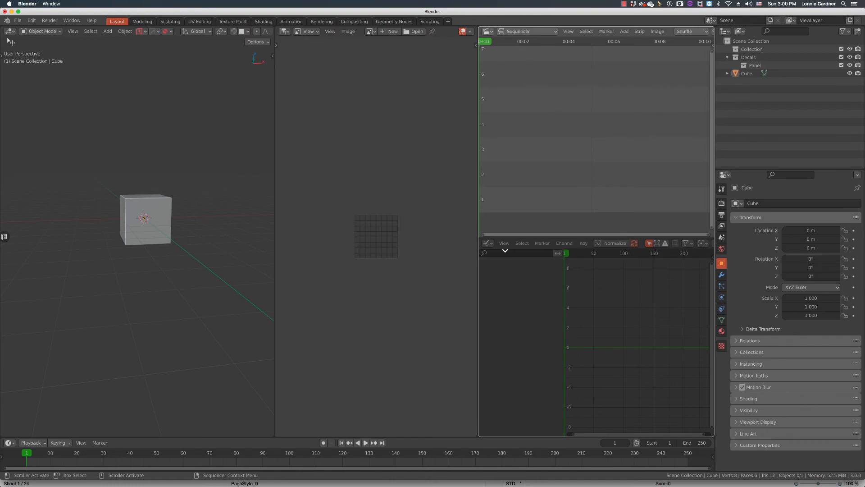
{"action": "left_click_drag", "start_coordinate": [505, 251], "coordinate": [506, 251]}
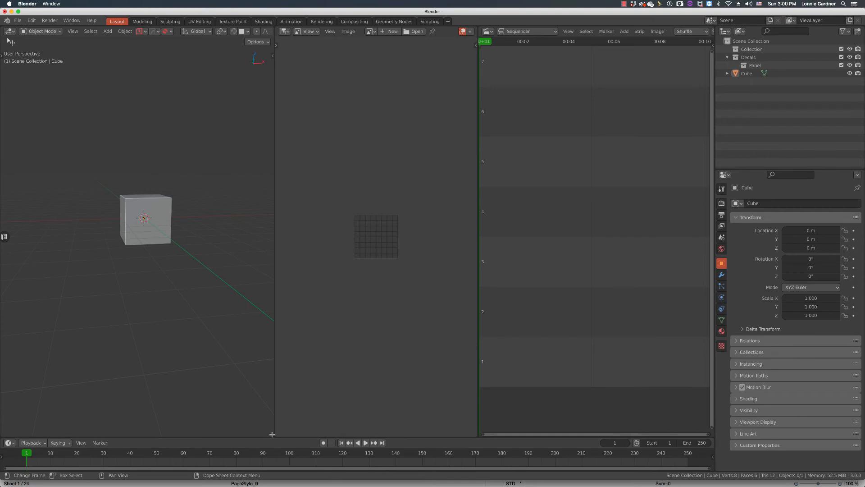
Step: Join the Image Editor, Video Sequencer and Timeline areas away until a single 3D viewport fills the space beside the Outliner and Properties editor
{"action": "left_click_drag", "start_coordinate": [271, 434], "coordinate": [288, 437]}
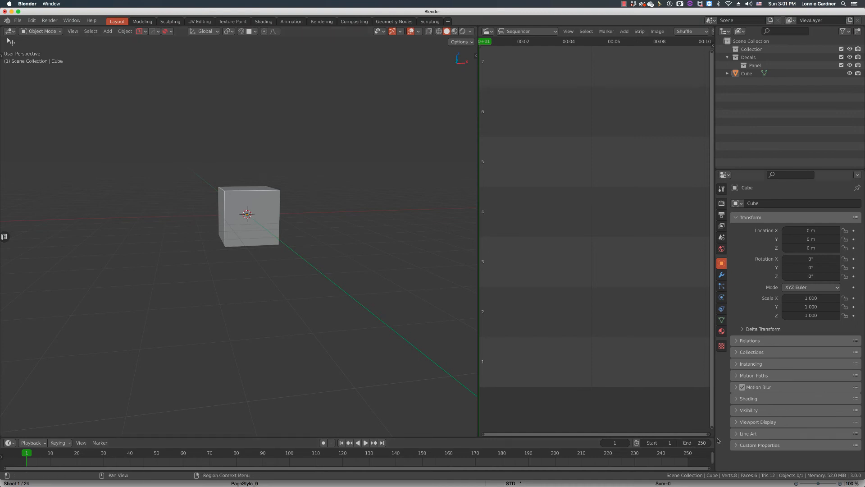
{"action": "left_click_drag", "start_coordinate": [713, 440], "coordinate": [698, 409]}
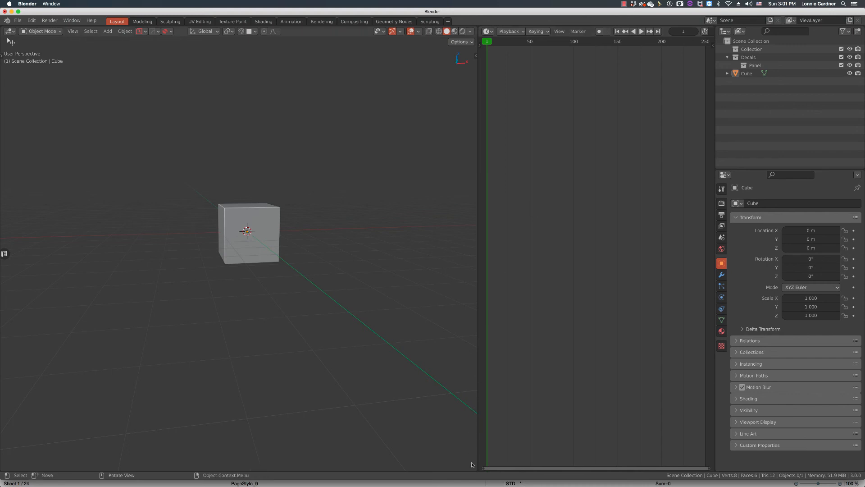
{"action": "left_click_drag", "start_coordinate": [476, 469], "coordinate": [505, 467]}
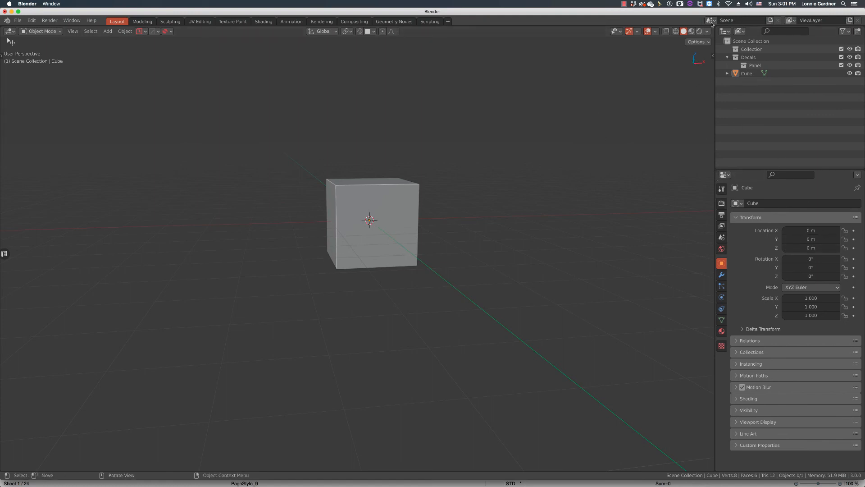
Step: Split the 3D viewport vertically and change the new area beside the Outliner to the Compositor
{"action": "left_click_drag", "start_coordinate": [711, 24], "coordinate": [470, 50]}
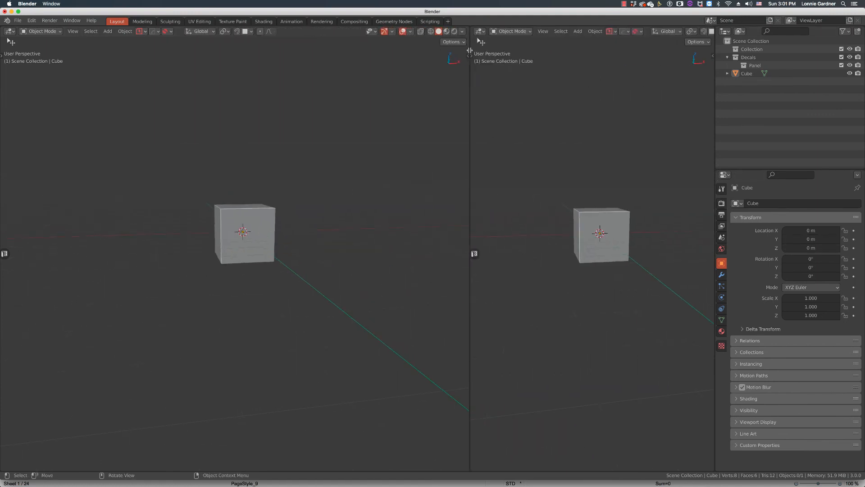
{"action": "left_click", "coordinate": [480, 31]}
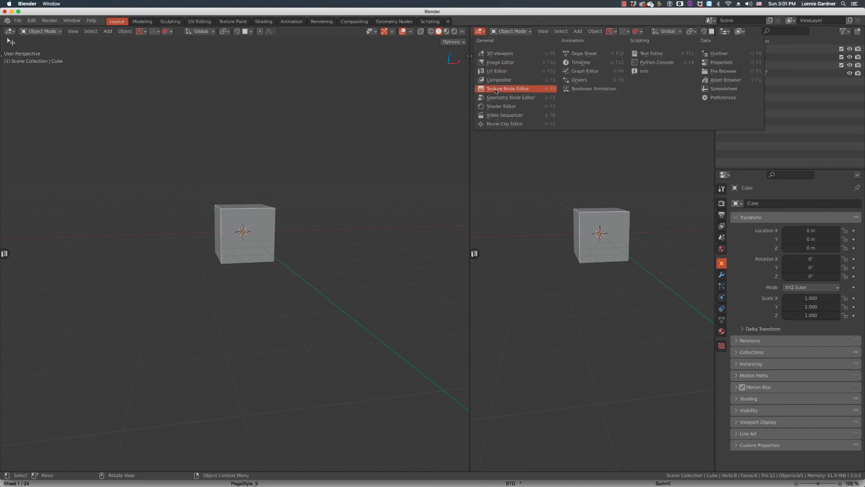
{"action": "left_click", "coordinate": [495, 80]}
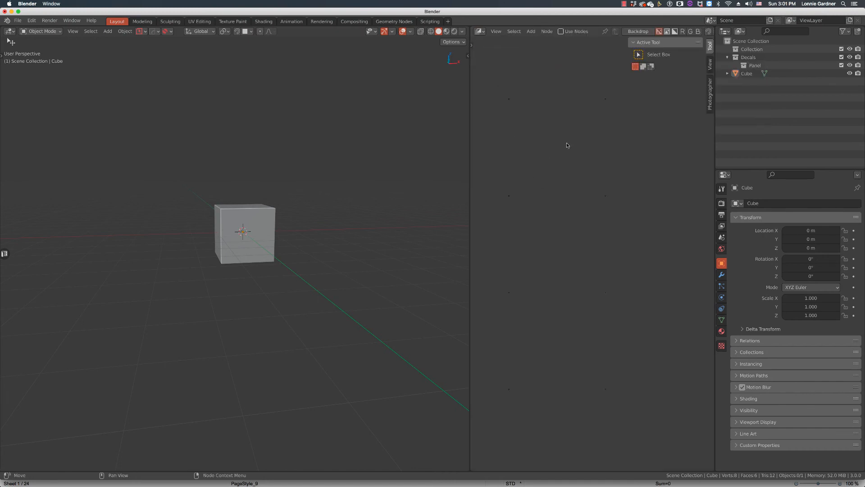
Step: Change the Compositor area to an Image Editor and join it back into the 3D viewport
{"action": "left_click", "coordinate": [480, 31]}
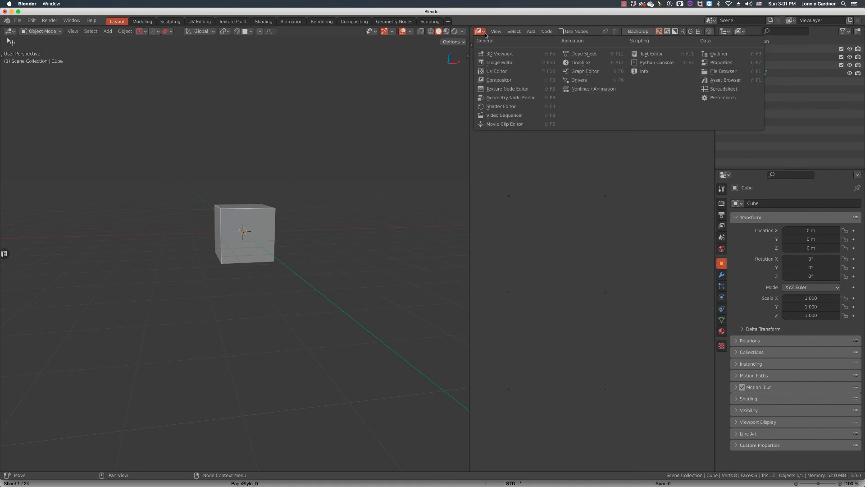
{"action": "left_click", "coordinate": [493, 63]}
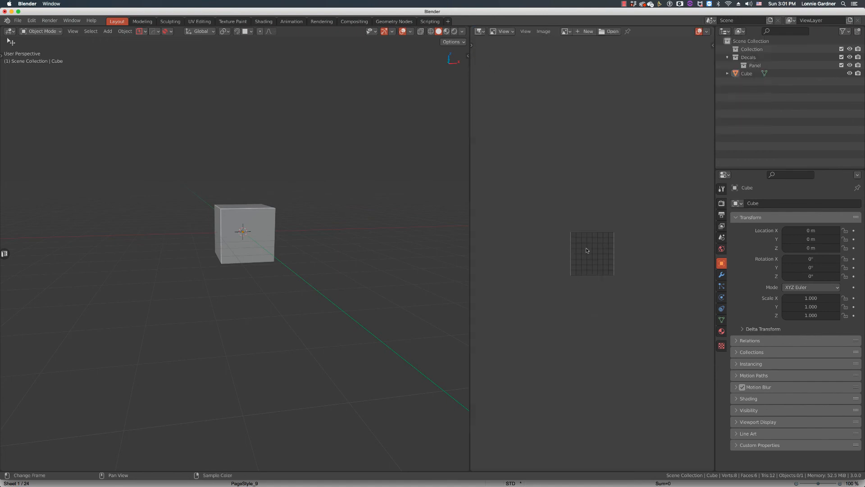
{"action": "scroll", "coordinate": [586, 247], "scroll_direction": "up", "scroll_amount": 4}
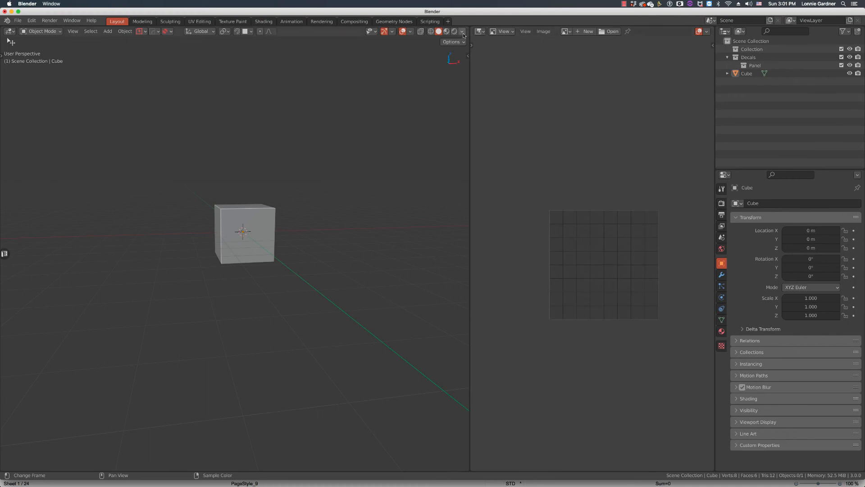
{"action": "left_click_drag", "start_coordinate": [468, 27], "coordinate": [514, 39]}
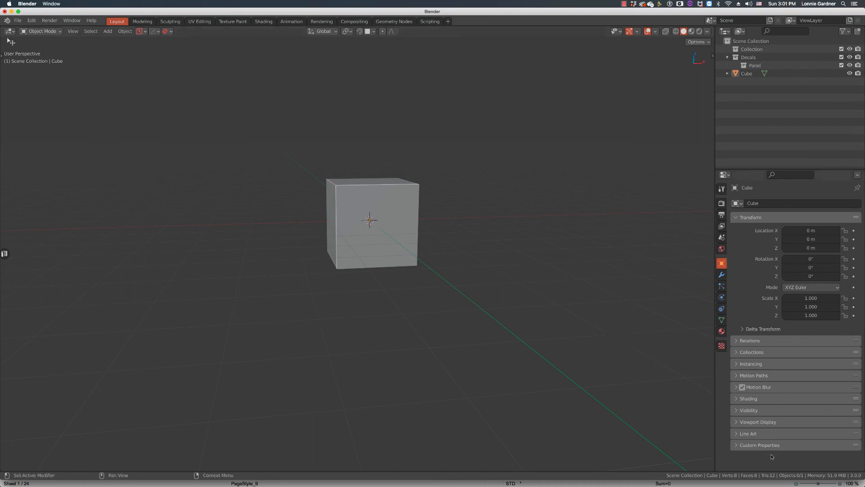
Step: Split a thin horizontal strip off the lower edge of the 3D viewport and change it to a slightly heightened Timeline
{"action": "left_click_drag", "start_coordinate": [712, 468], "coordinate": [708, 437]}
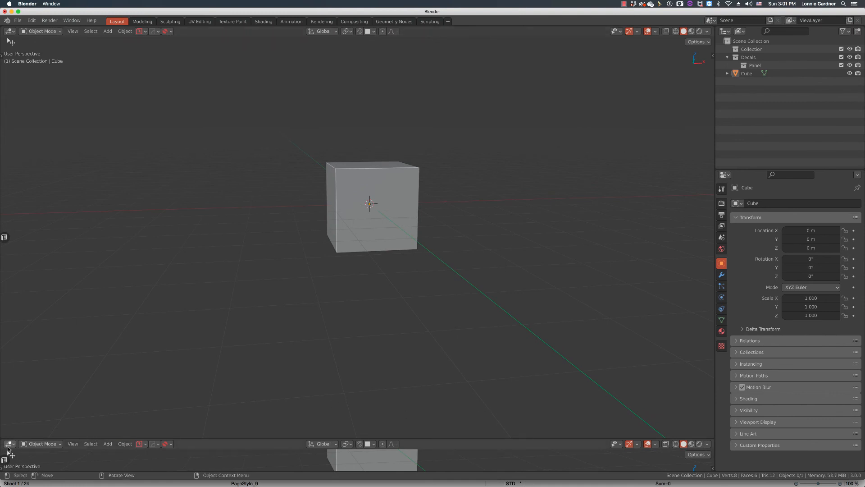
{"action": "left_click", "coordinate": [10, 444]}
{"action": "left_click", "coordinate": [10, 443]}
{"action": "left_click", "coordinate": [10, 445]}
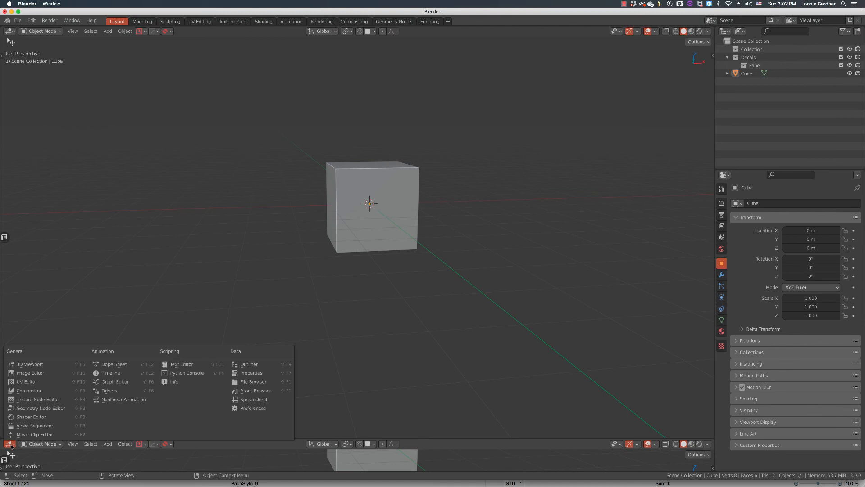
{"action": "left_click", "coordinate": [12, 446]}
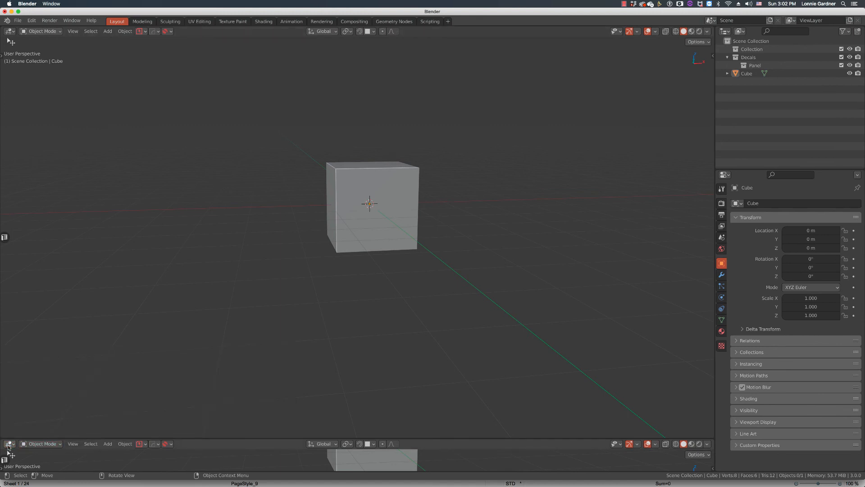
{"action": "left_click", "coordinate": [9, 444]}
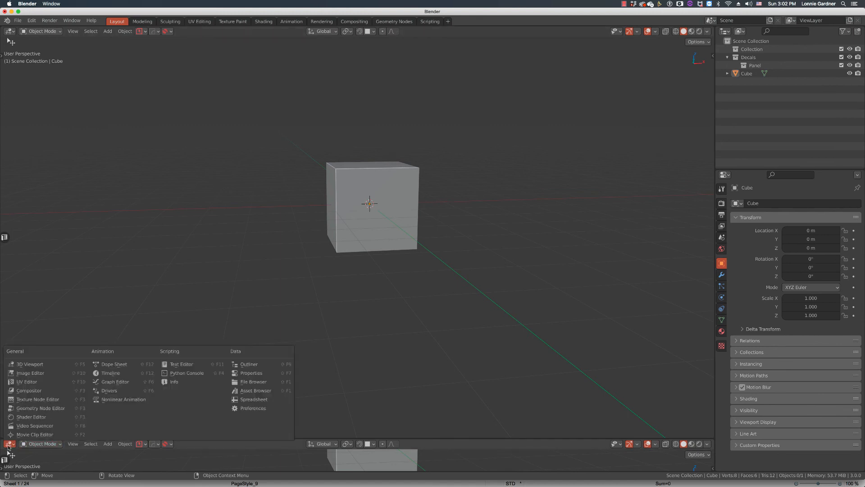
{"action": "left_click", "coordinate": [118, 372]}
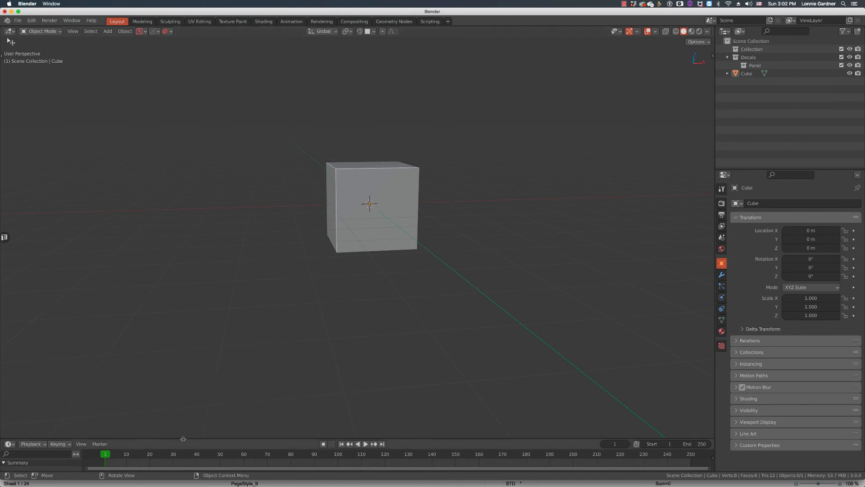
{"action": "left_click_drag", "start_coordinate": [183, 436], "coordinate": [183, 435]}
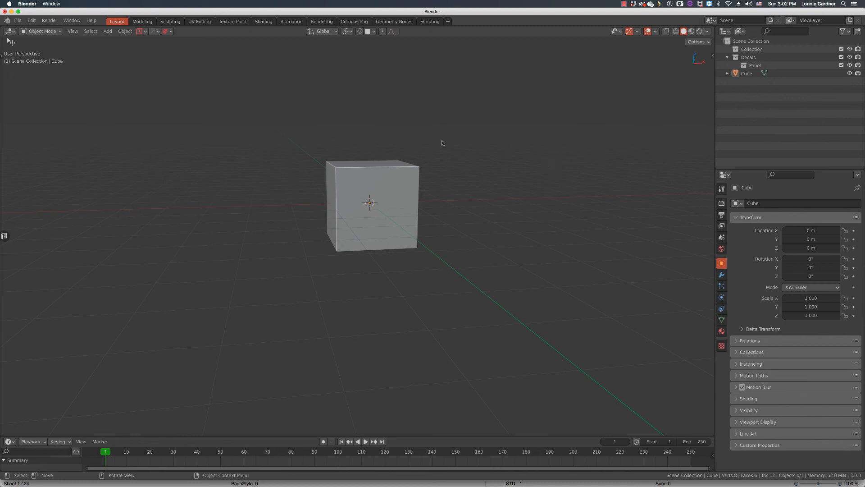
Step: View the area options for the border between the 3D viewport and the Outliner without applying any, leaving the cube deselected
{"action": "left_click", "coordinate": [379, 219]}
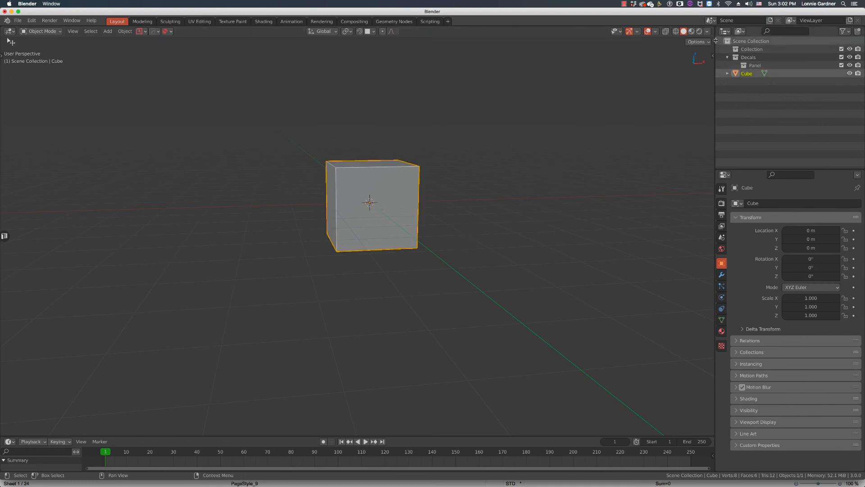
{"action": "right_click", "coordinate": [715, 139]}
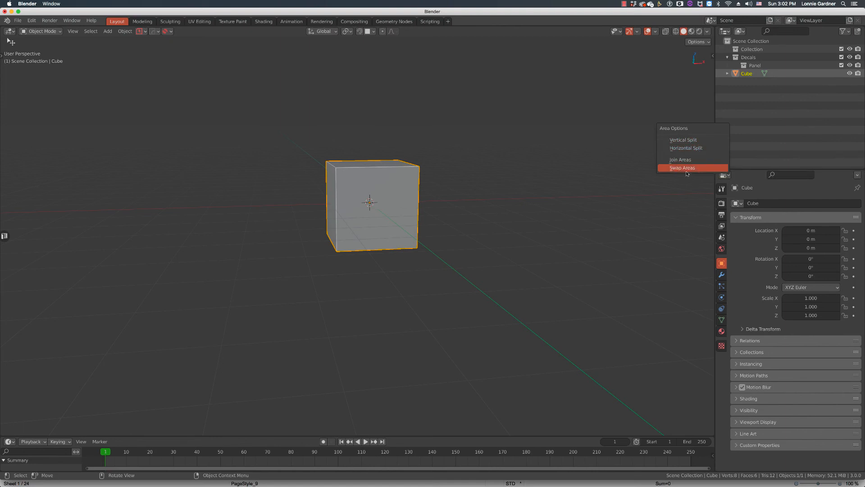
{"action": "left_click", "coordinate": [533, 138]}
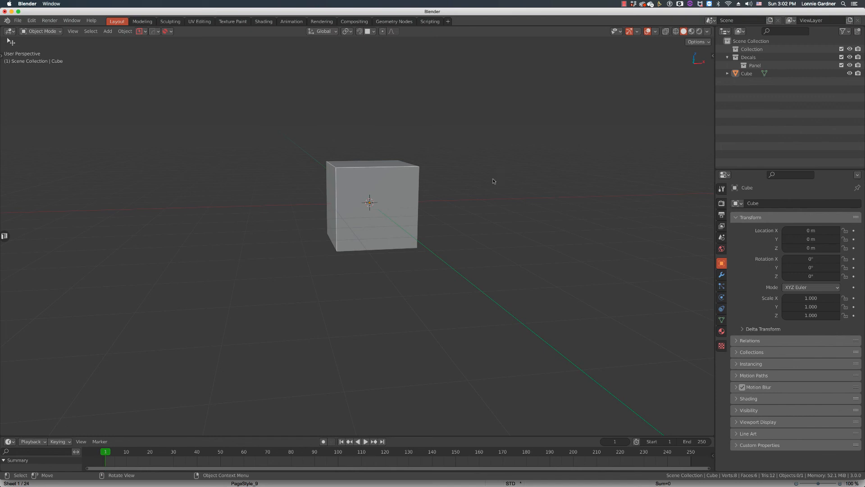
Step: Browse the selected cube's Particle, Physics and Object properties, including the Relations settings, and deselect the cube
{"action": "left_click", "coordinate": [378, 199]}
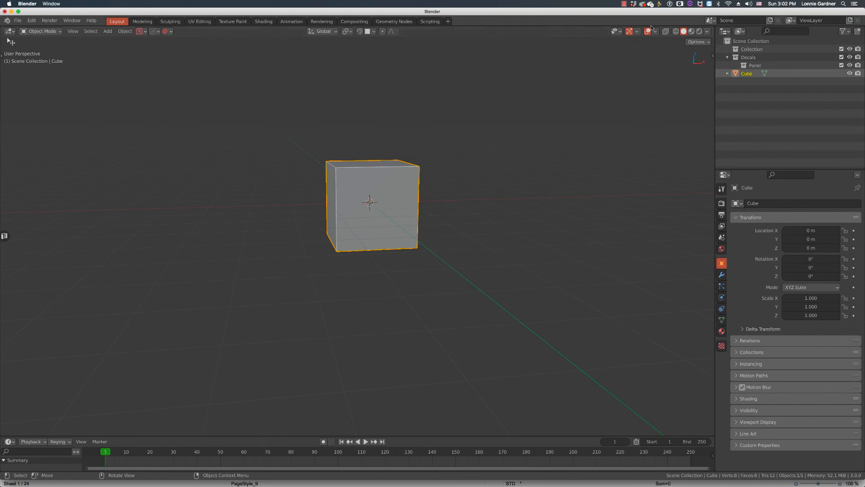
{"action": "left_click", "coordinate": [722, 286]}
{"action": "left_click", "coordinate": [721, 297]}
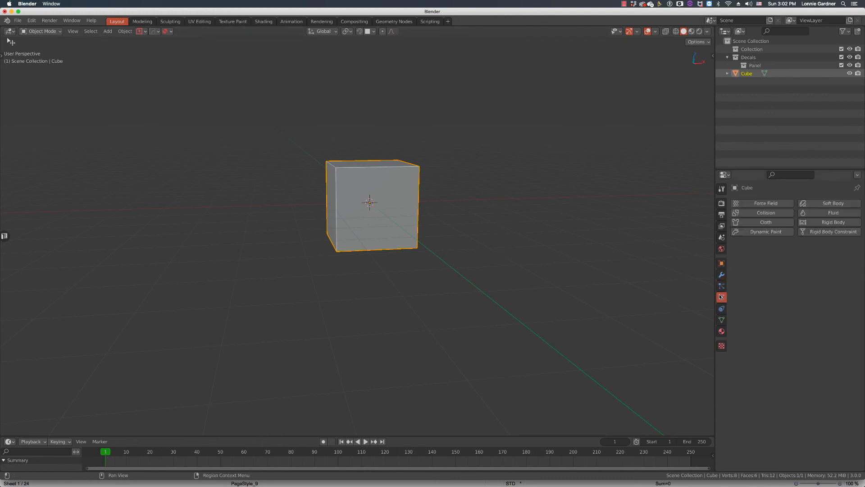
{"action": "left_click", "coordinate": [722, 263]}
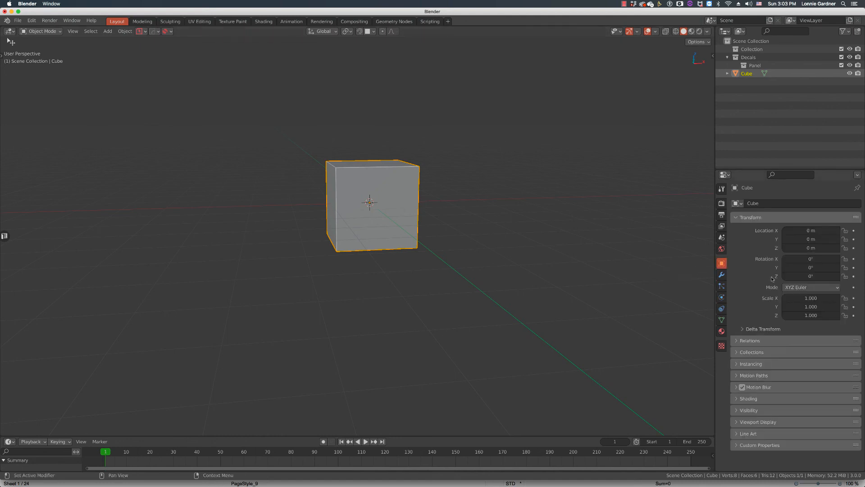
{"action": "left_click", "coordinate": [739, 344]}
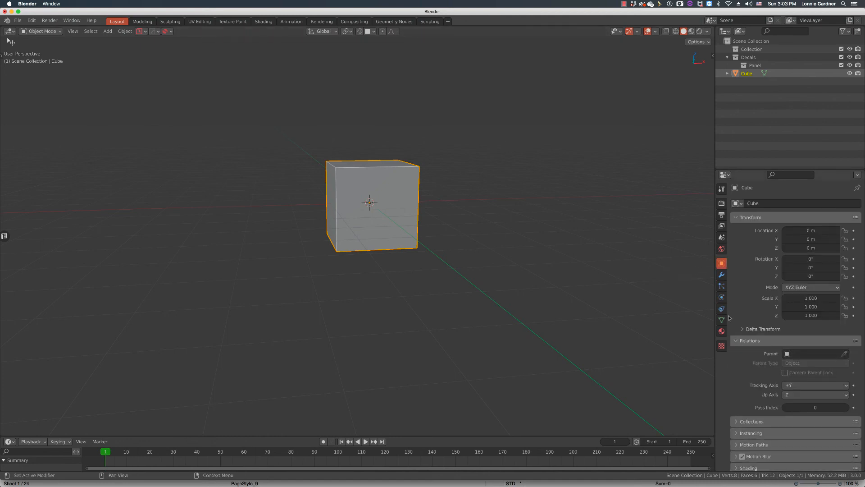
{"action": "left_click", "coordinate": [741, 340]}
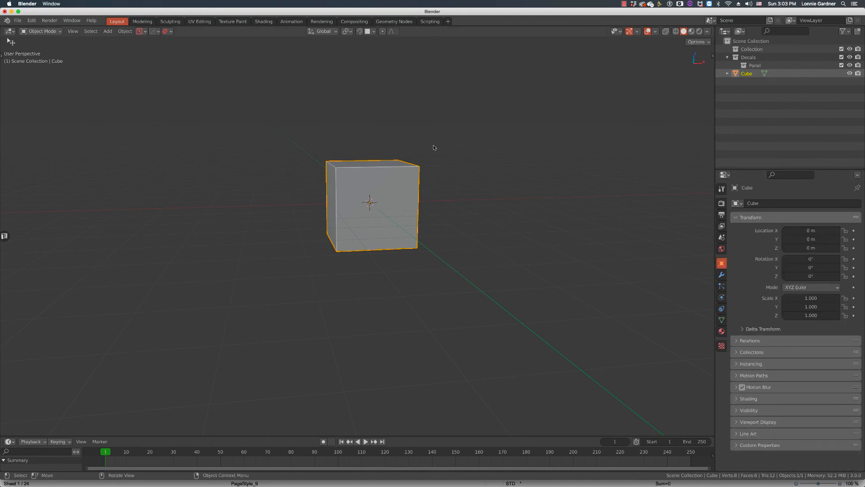
{"action": "left_click", "coordinate": [444, 169]}
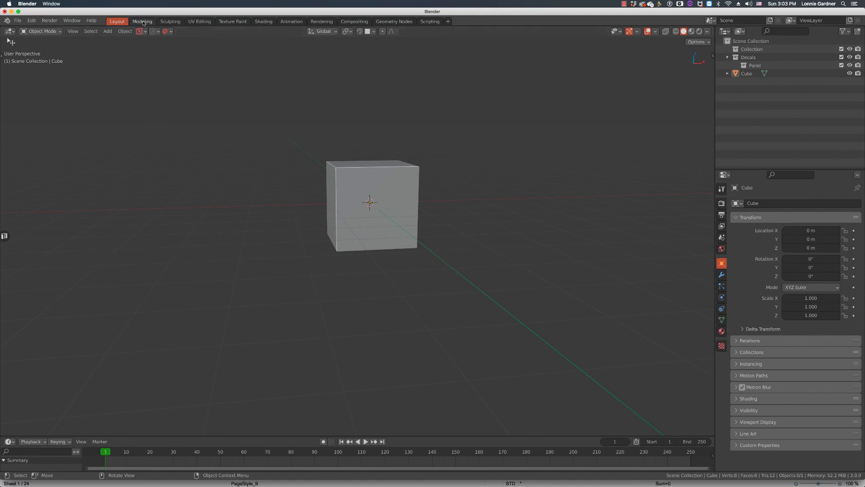
Step: View the Geometry Nodes, Compositing and Animation workspaces and return to the Layout workspace
{"action": "left_click", "coordinate": [393, 22]}
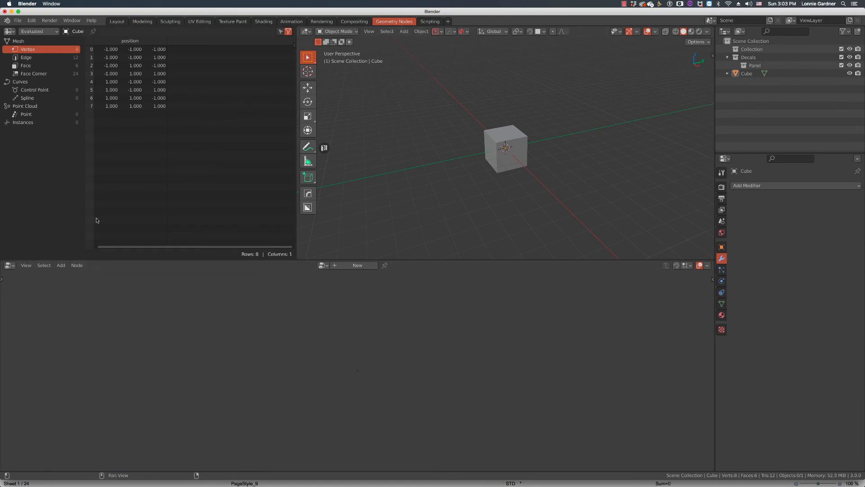
{"action": "left_click", "coordinate": [354, 21]}
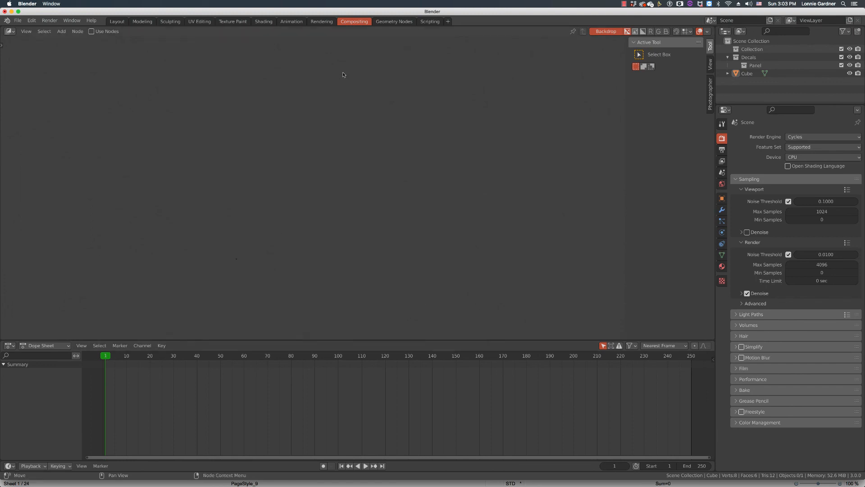
{"action": "left_click", "coordinate": [293, 21]}
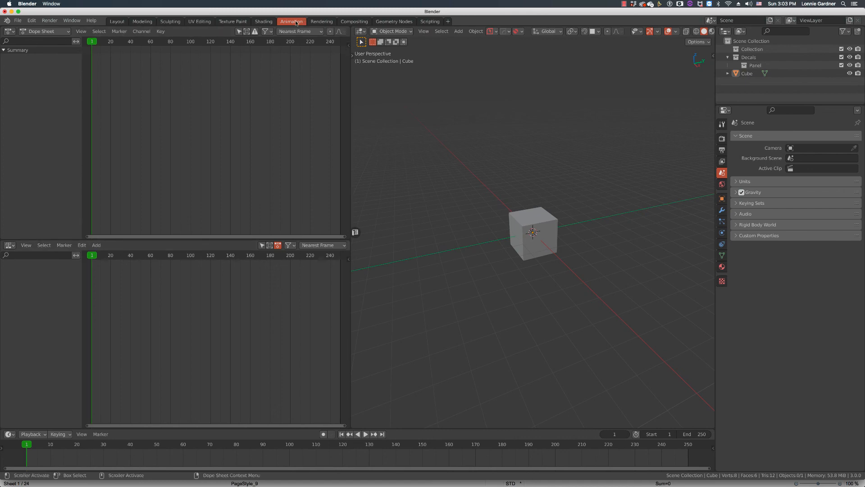
{"action": "left_click", "coordinate": [117, 22]}
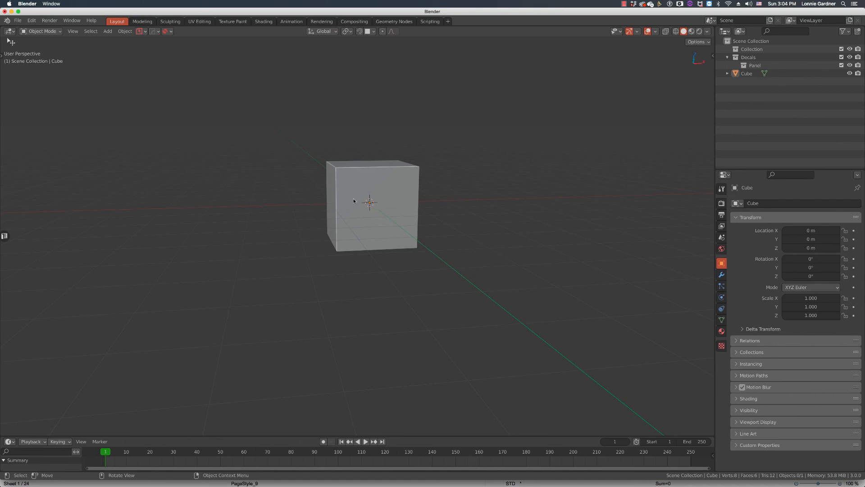
Step: Select the cube, view the viewport shading options, and deselect the cube
{"action": "left_click", "coordinate": [361, 187]}
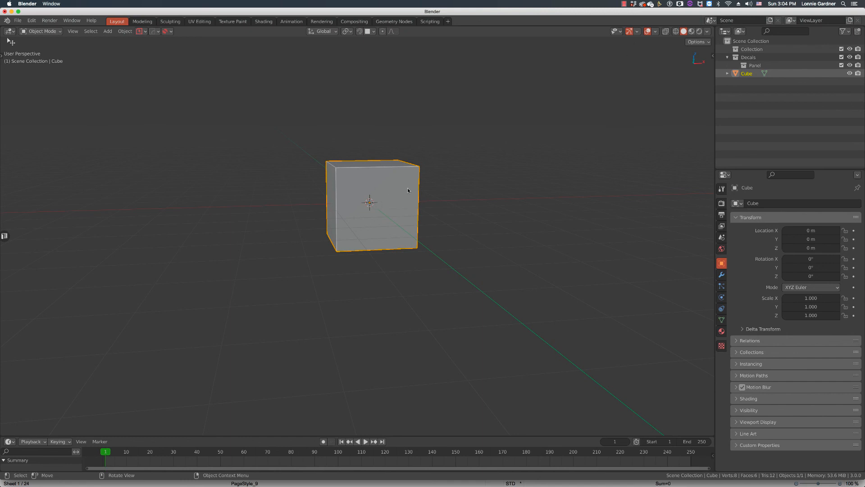
{"action": "left_click", "coordinate": [707, 32]}
{"action": "left_click", "coordinate": [423, 163]}
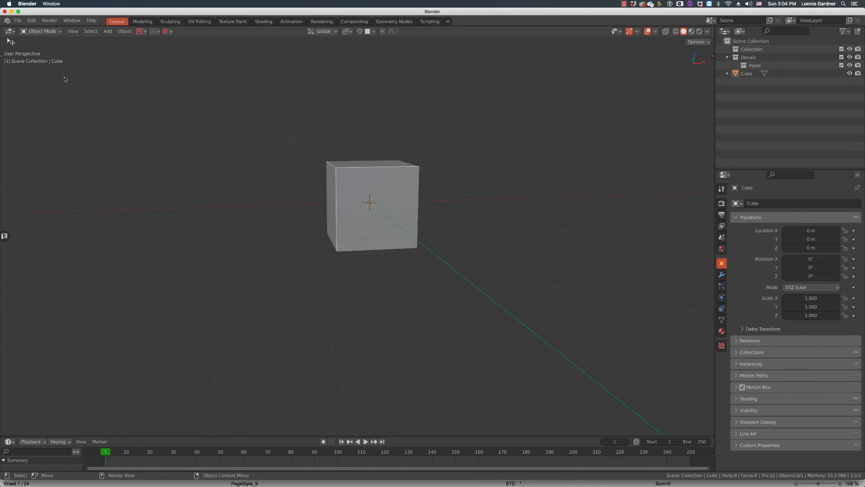
Step: Save the current layout with the cube as the default startup file
{"action": "left_click", "coordinate": [18, 21]}
{"action": "mouse_move", "coordinate": [49, 169]}
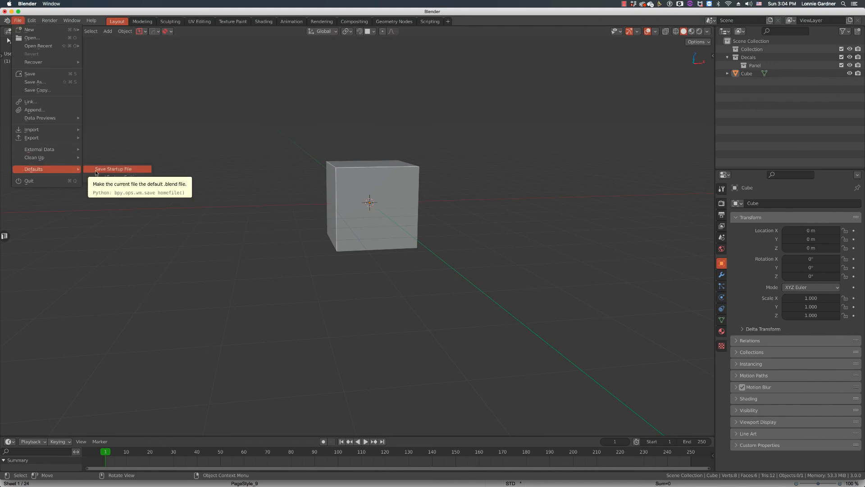
{"action": "left_click", "coordinate": [124, 168]}
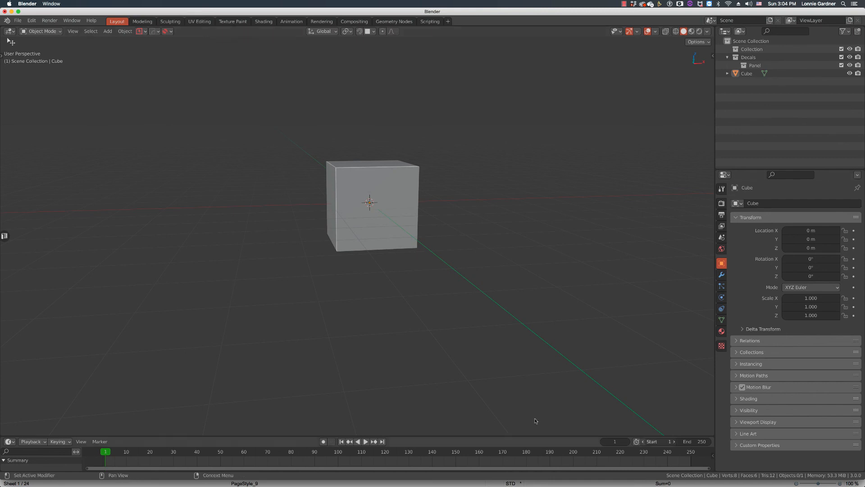
Step: Select the cube in the 3D viewport and delete it from the scene
{"action": "left_click", "coordinate": [369, 187]}
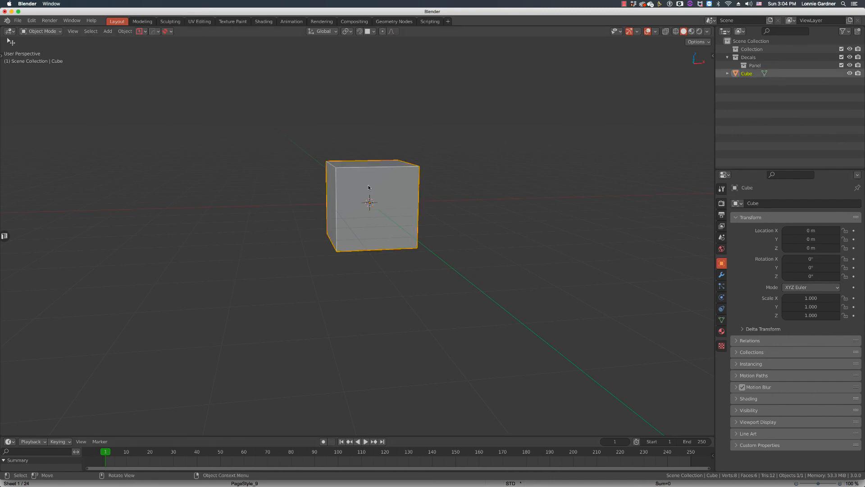
{"action": "left_click", "coordinate": [447, 191]}
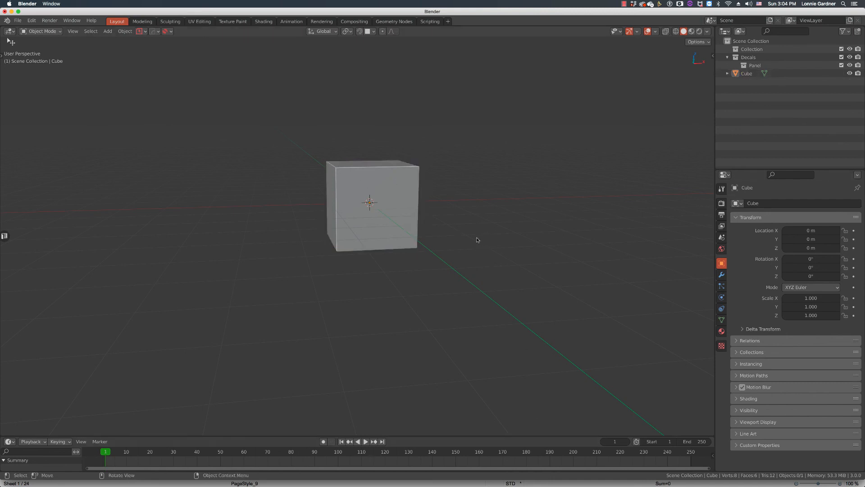
{"action": "left_click", "coordinate": [411, 201]}
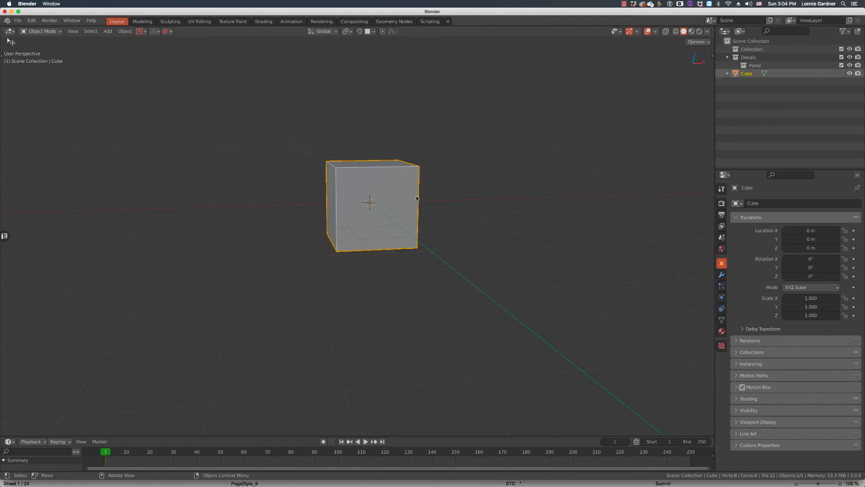
{"action": "key", "text": "x"}
{"action": "left_click", "coordinate": [417, 199]}
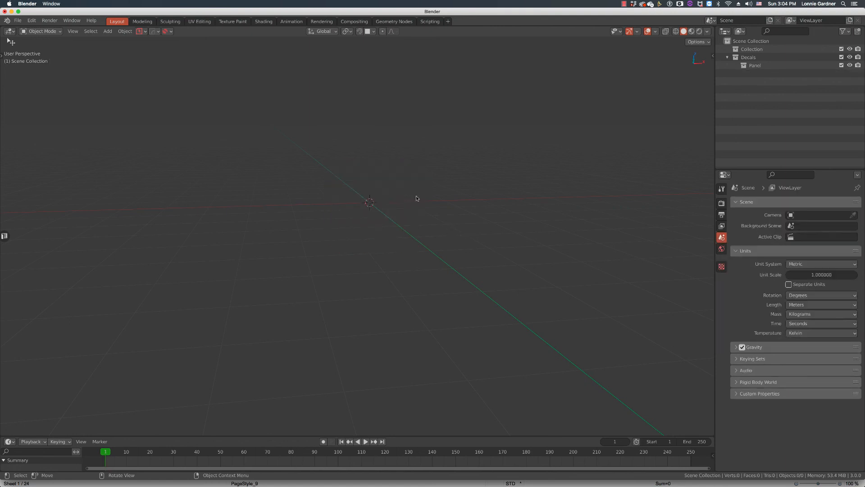
Step: Maximize the 3D viewport and save the empty scene as the default startup file
{"action": "key", "text": "ctrl+space"}
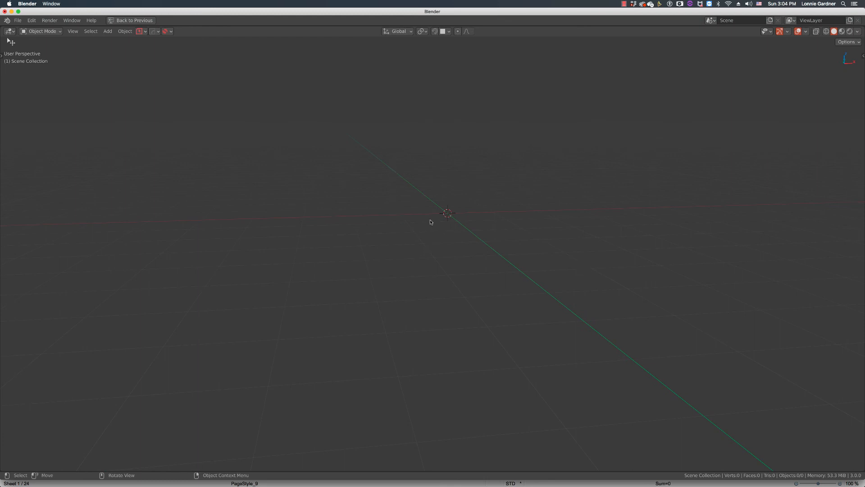
{"action": "middle_click_drag", "start_coordinate": [430, 222], "coordinate": [352, 207]}
{"action": "left_click", "coordinate": [18, 21]}
{"action": "left_click", "coordinate": [18, 21]}
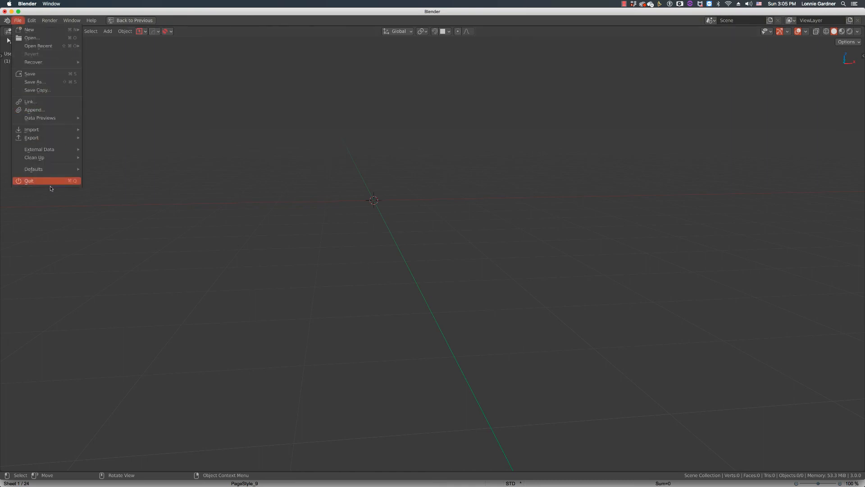
{"action": "mouse_move", "coordinate": [52, 169]}
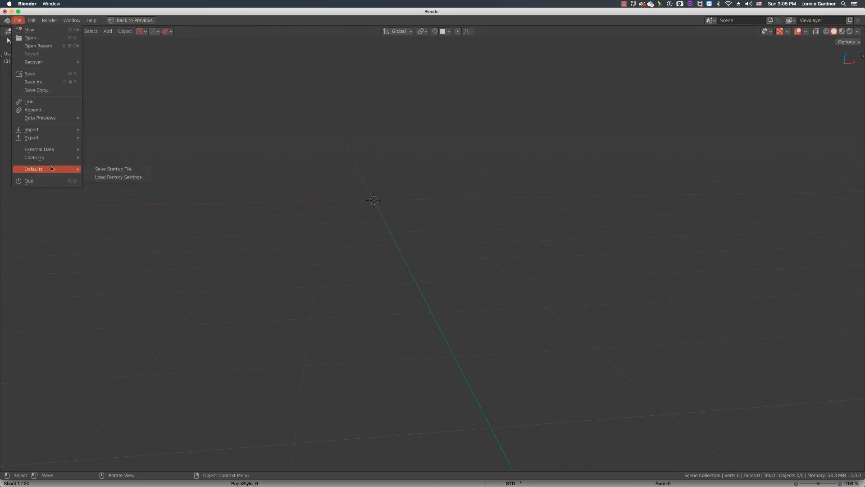
{"action": "left_click", "coordinate": [116, 169]}
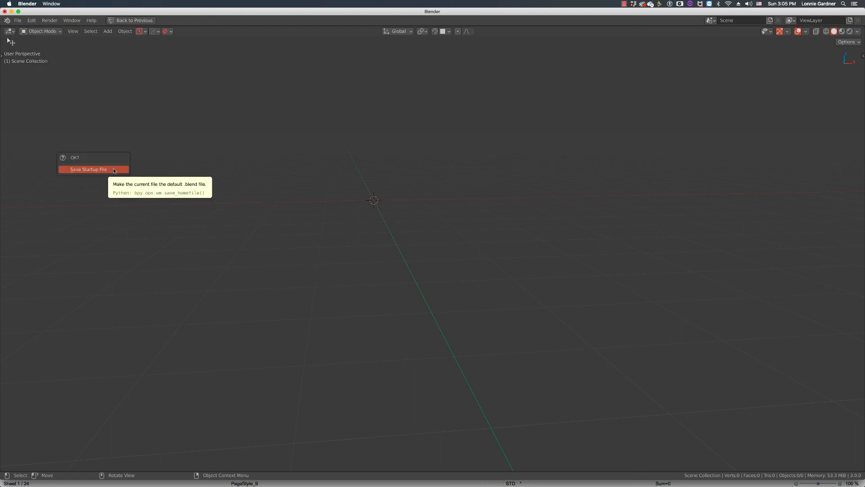